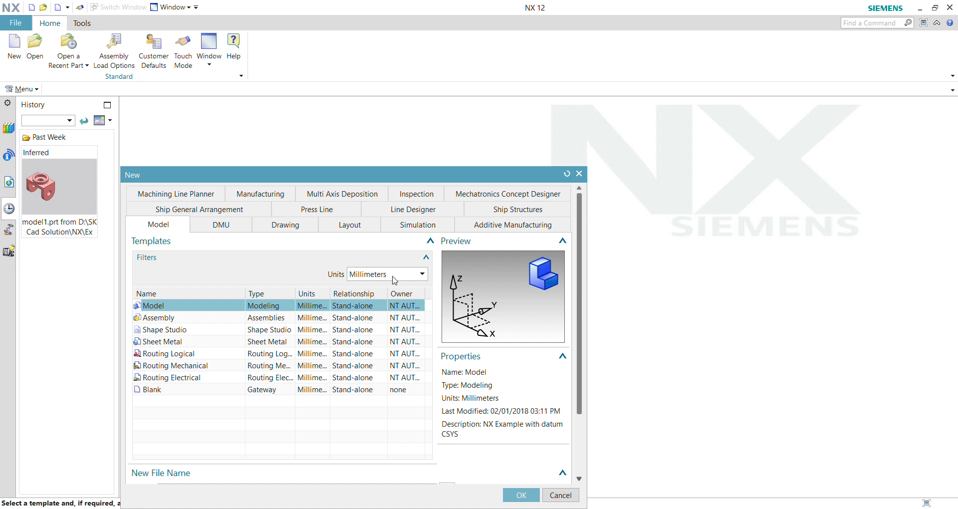
Create a new millimetre part from the Model template as model1.prt in the Desktop folder.
scroll(392, 374, "down", 3)
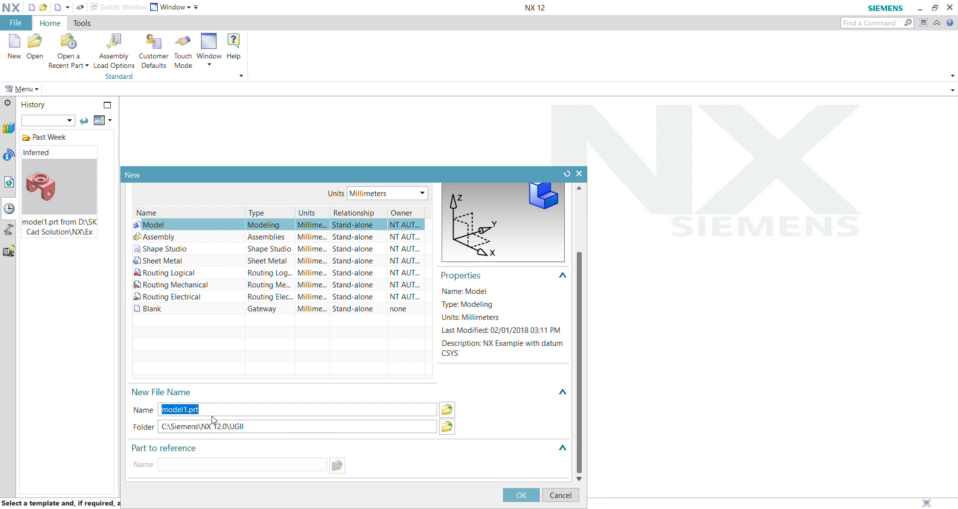
left_click(447, 426)
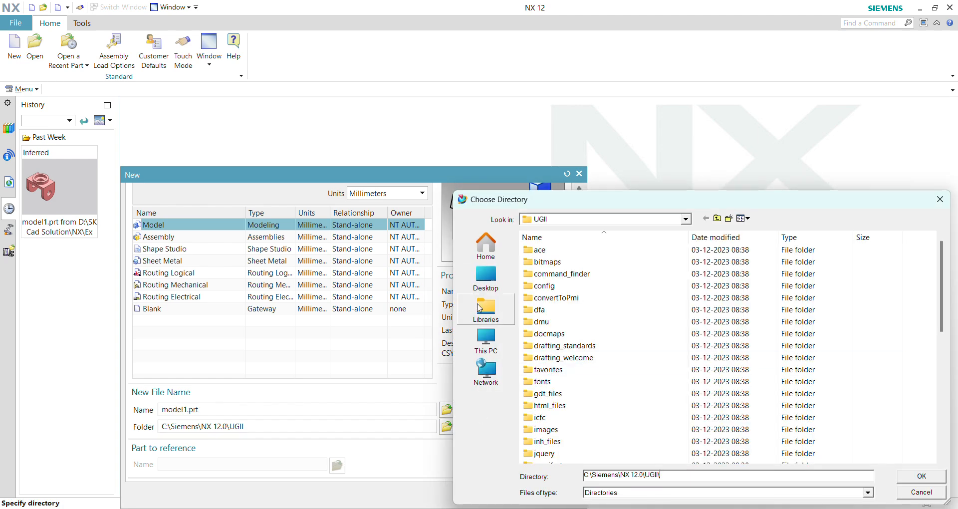
left_click(492, 281)
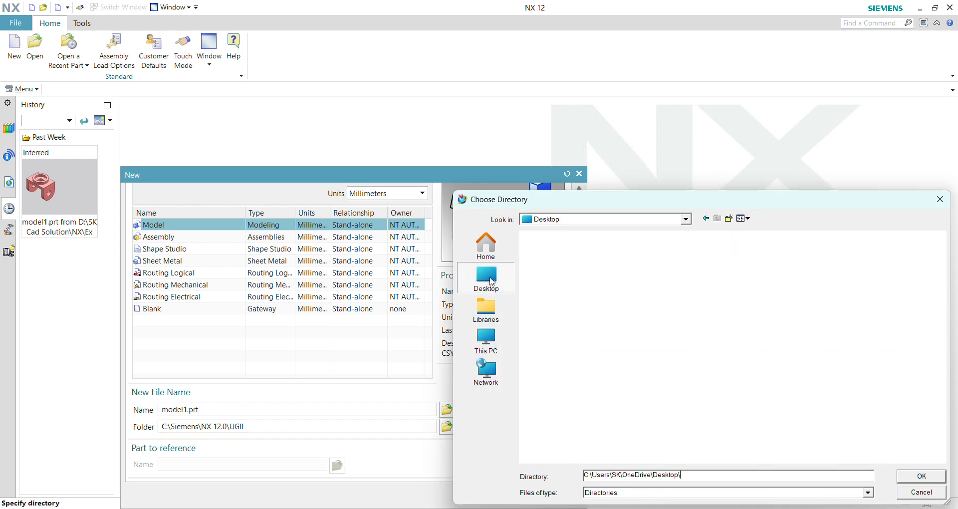
left_click(920, 477)
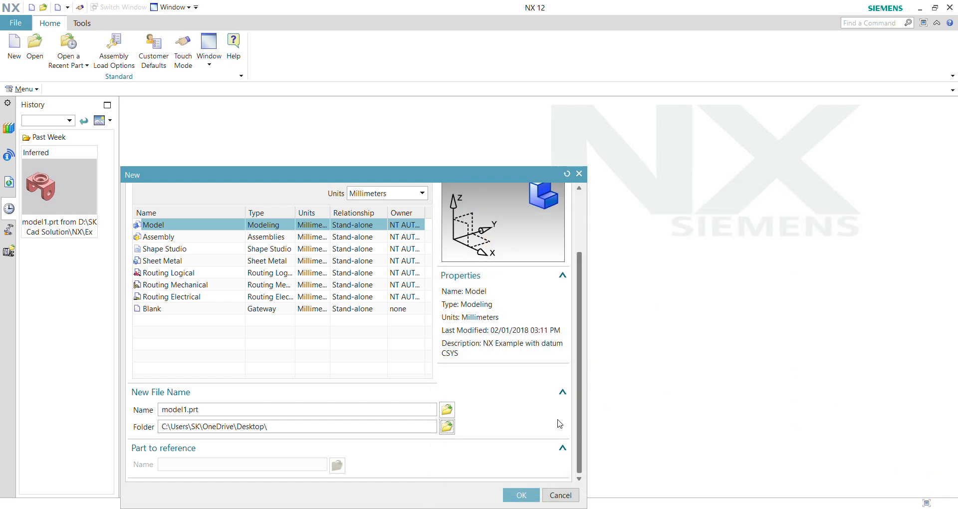
left_click(520, 494)
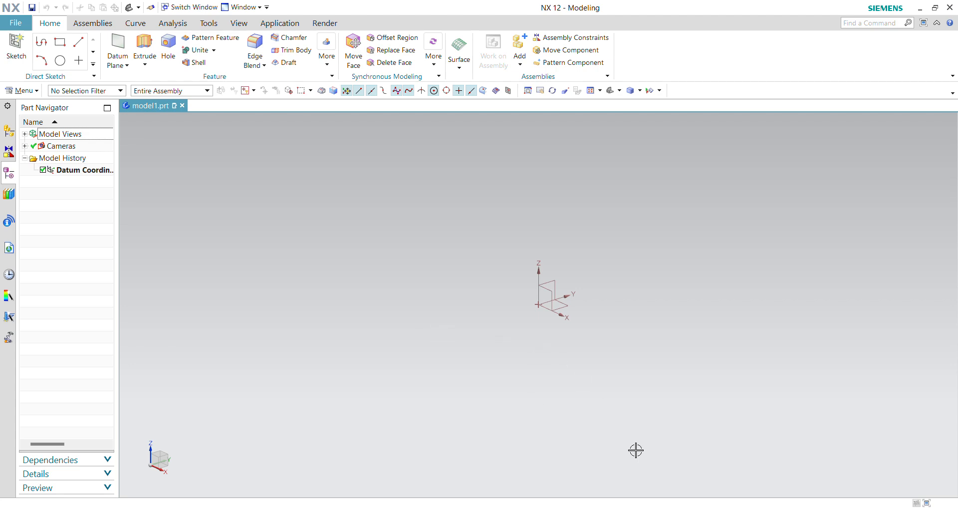
Check the reference drawing SK 15.JPG and sketch a 110 x 75 mm rectangle centred on the origin of the XY plane for an extrusion.
key("alt+Tab")
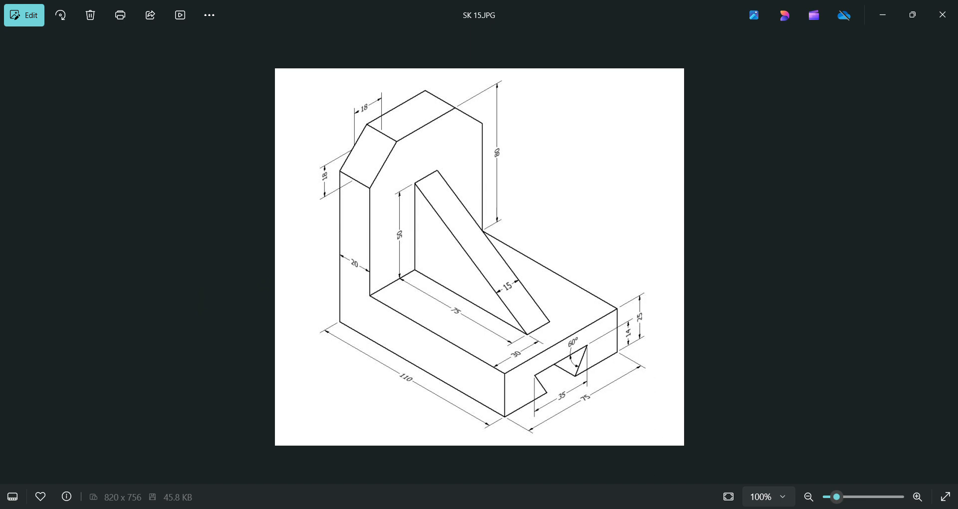
key("alt+Tab")
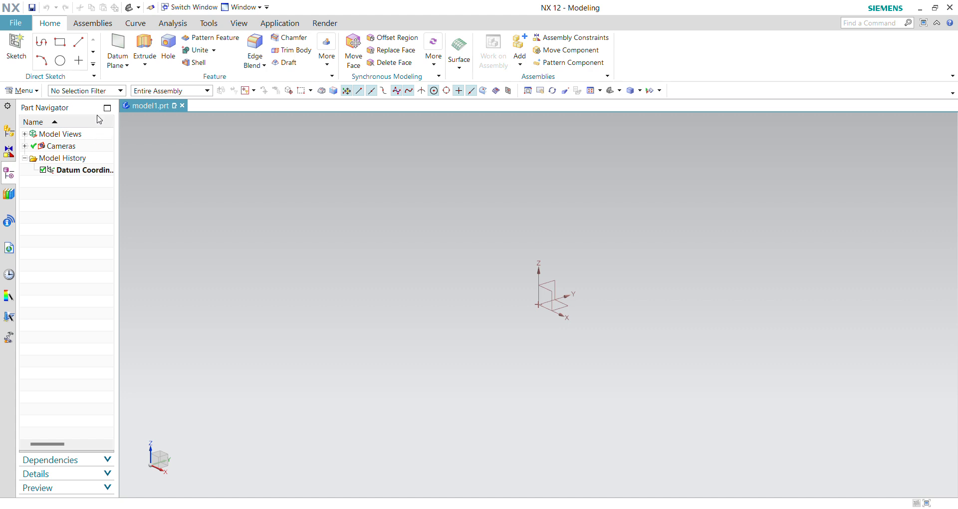
left_click(146, 46)
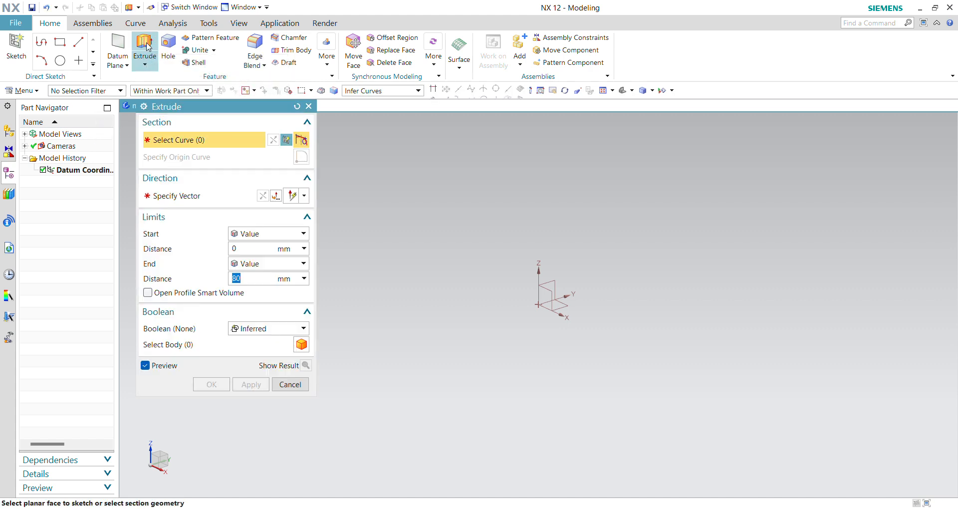
left_click(561, 310)
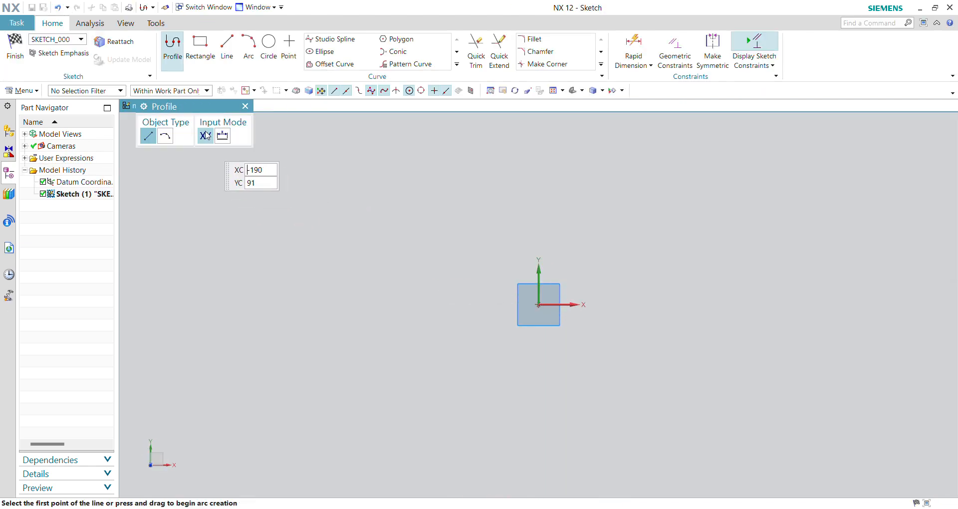
left_click(204, 52)
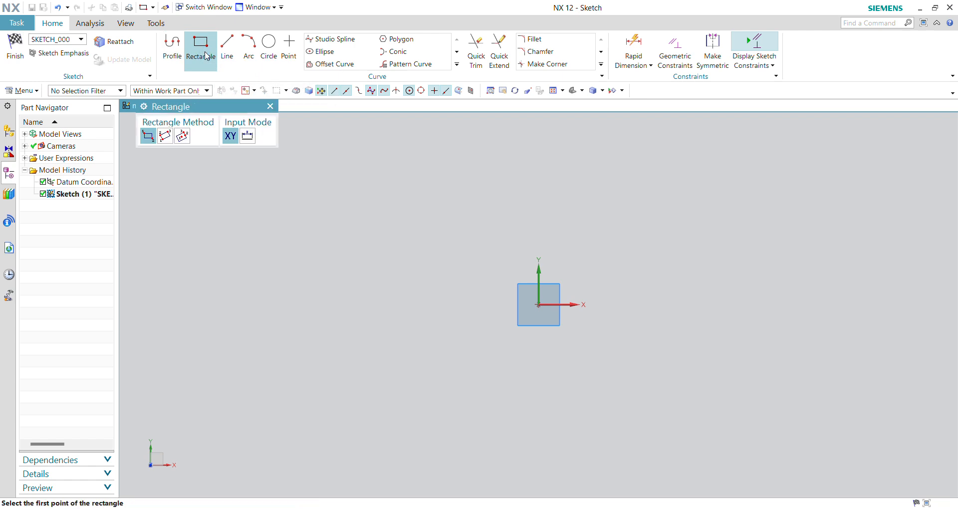
left_click(183, 140)
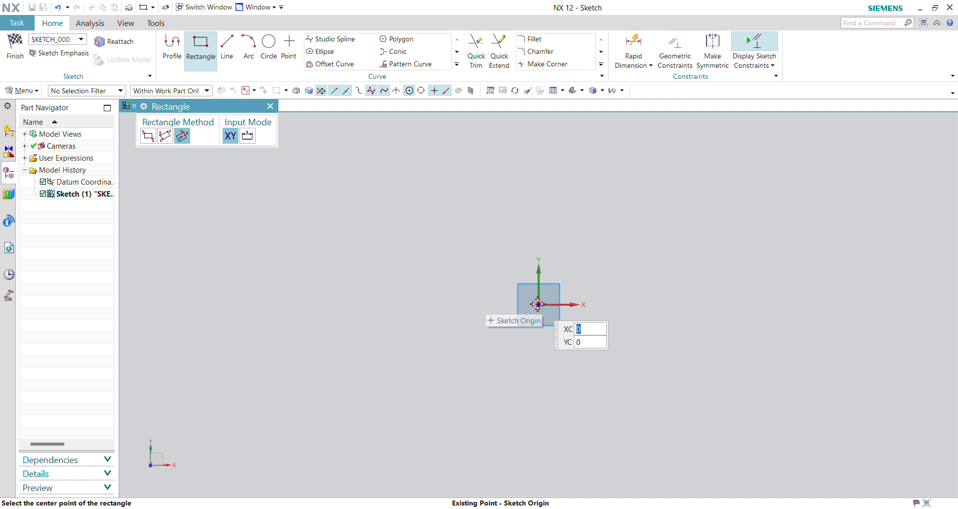
left_click(538, 304)
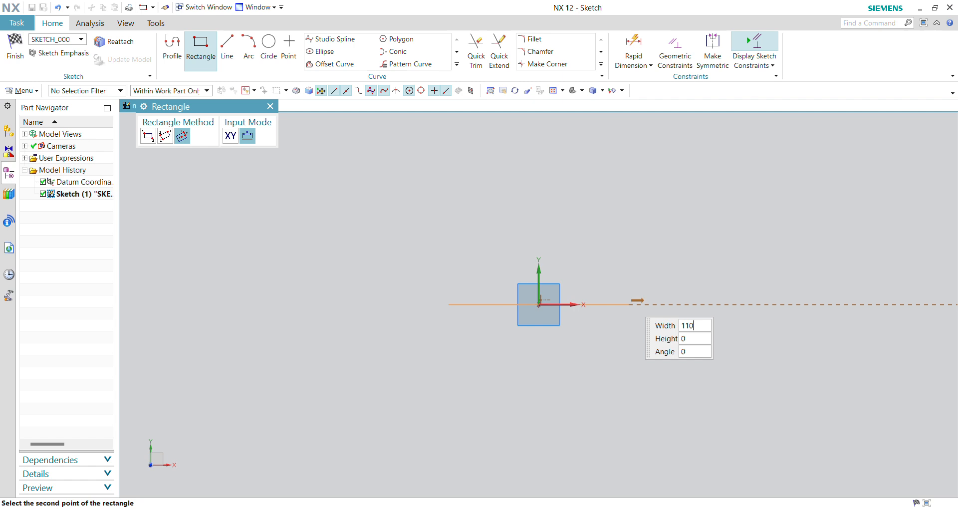
type("110")
key("Tab")
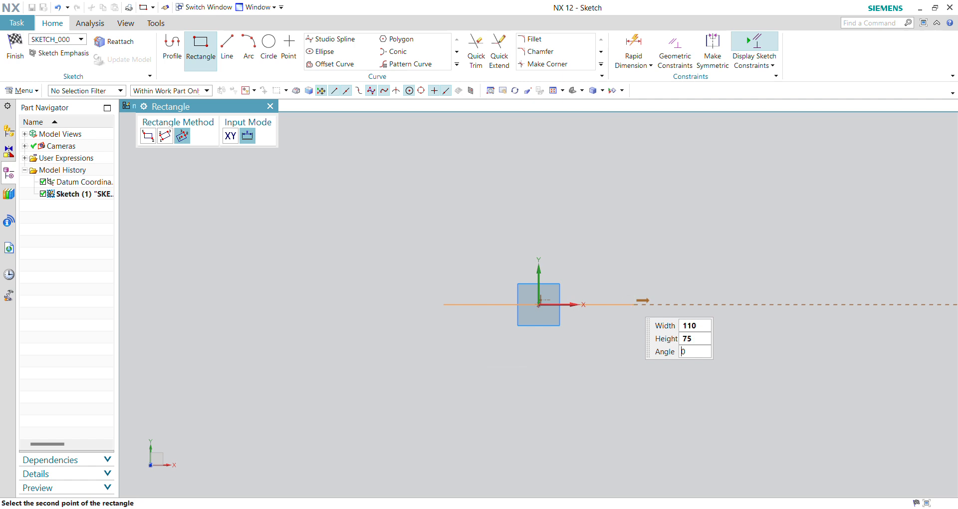
key("Return")
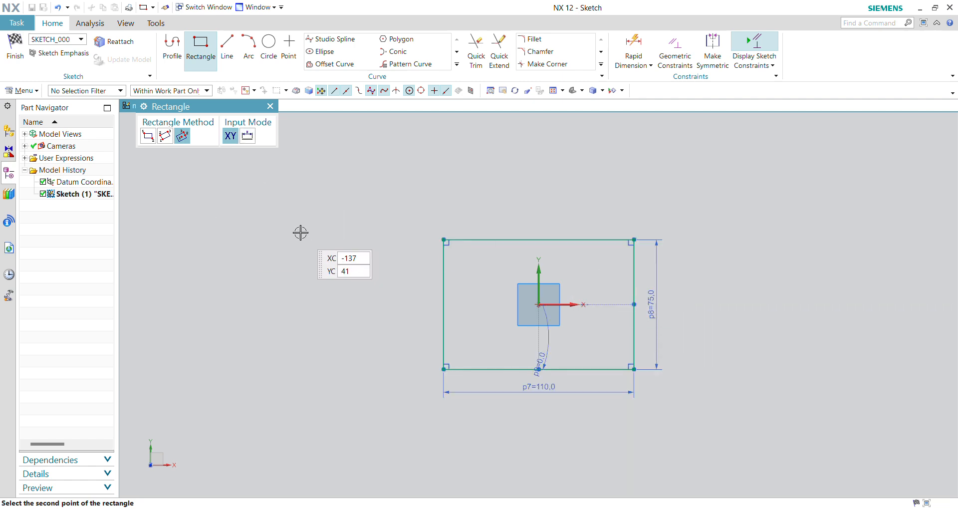
key("Escape")
Finish the base sketch and extrude the rectangle 25 mm upward as the base block.
right_click(287, 223)
left_click(307, 233)
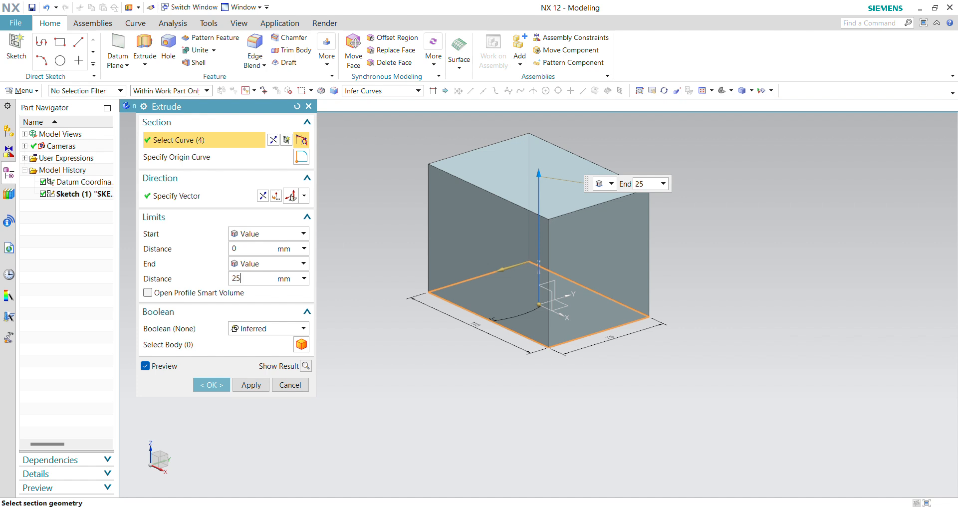
key("Return")
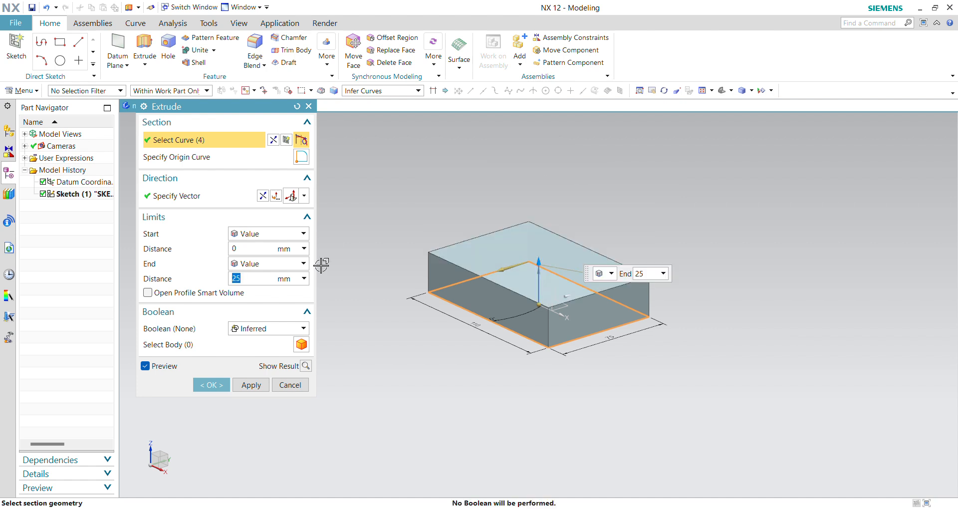
middle_click(367, 214)
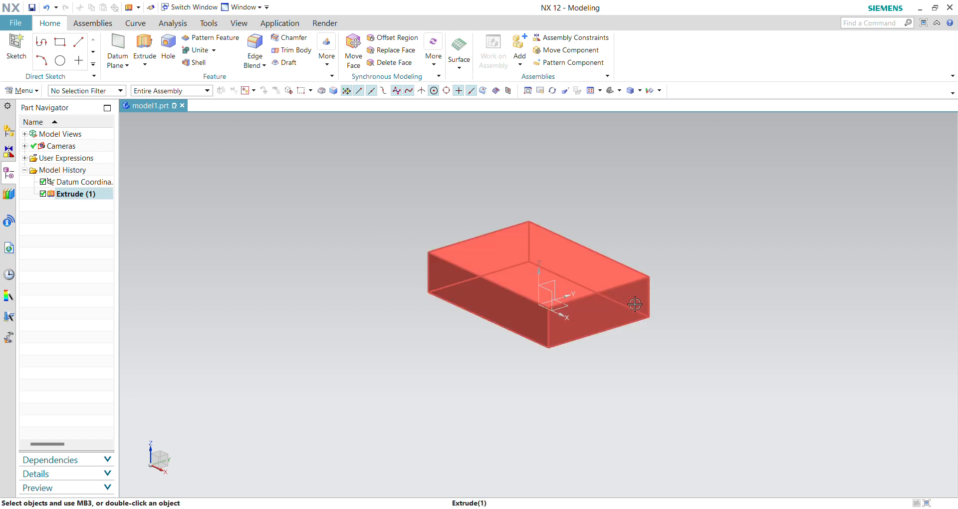
Start another extrusion on the block's top face and sketch a full-width corner rectangle about 23 mm deep from the sketch origin along the short edge.
middle_click_drag(688, 339, 690, 343)
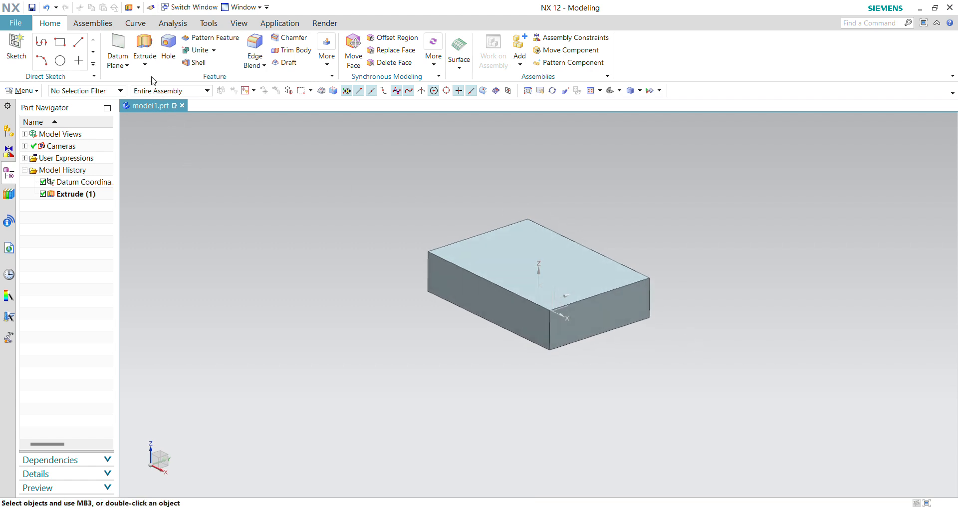
left_click(144, 48)
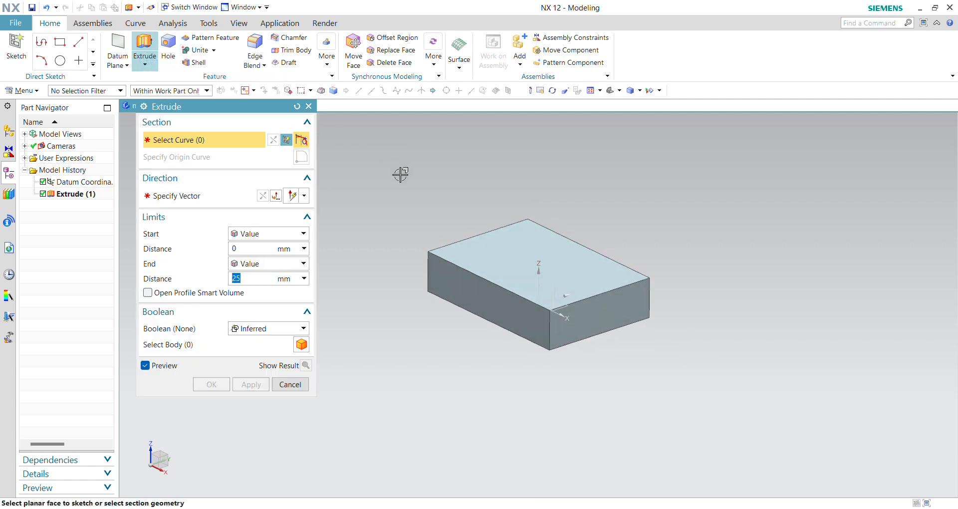
left_click(452, 246)
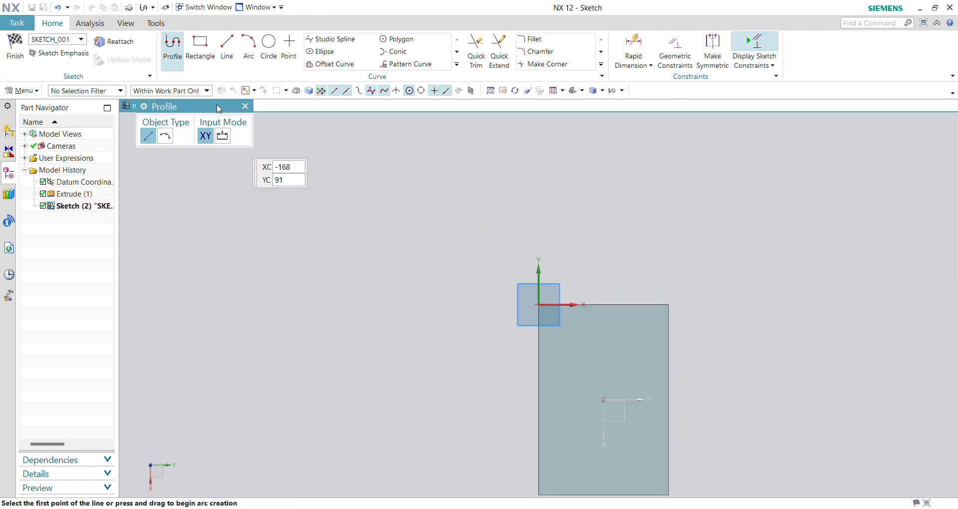
left_click(200, 48)
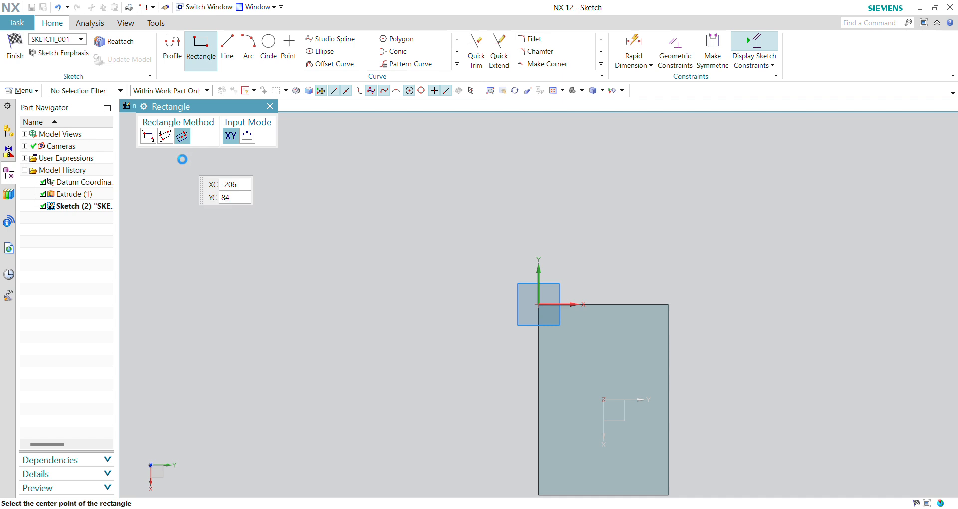
left_click(148, 136)
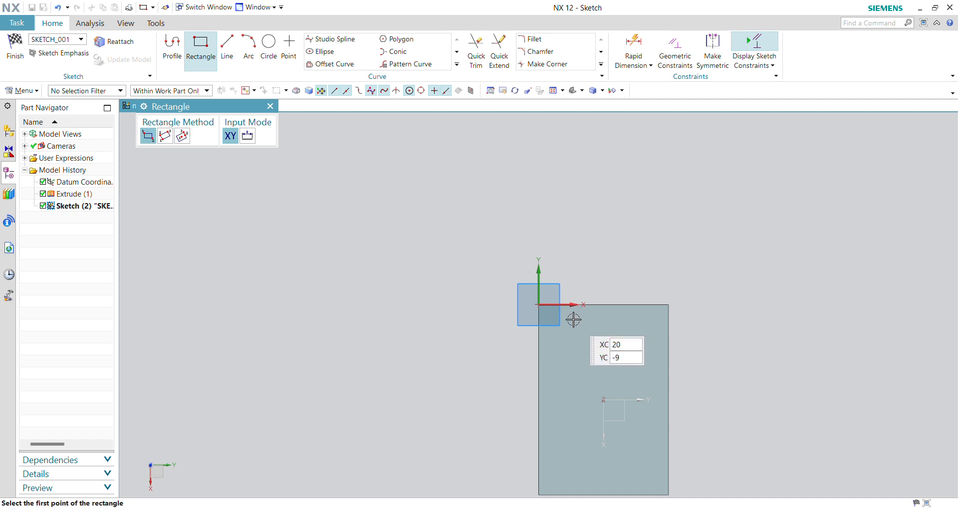
left_click(538, 304)
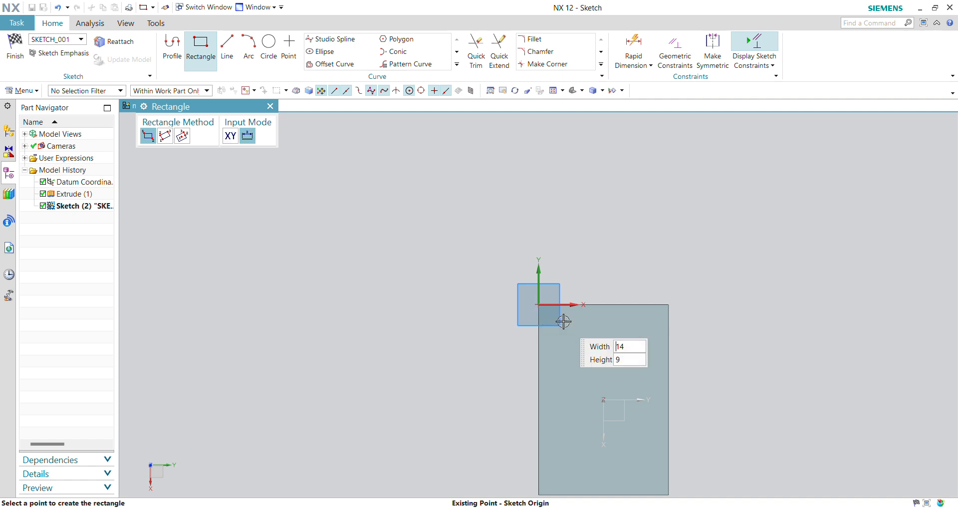
left_click(669, 344)
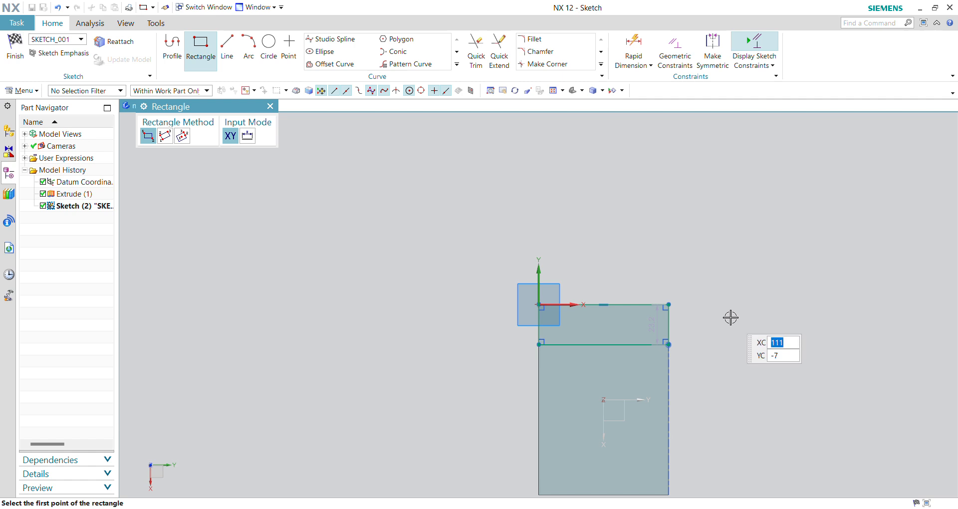
key("Escape")
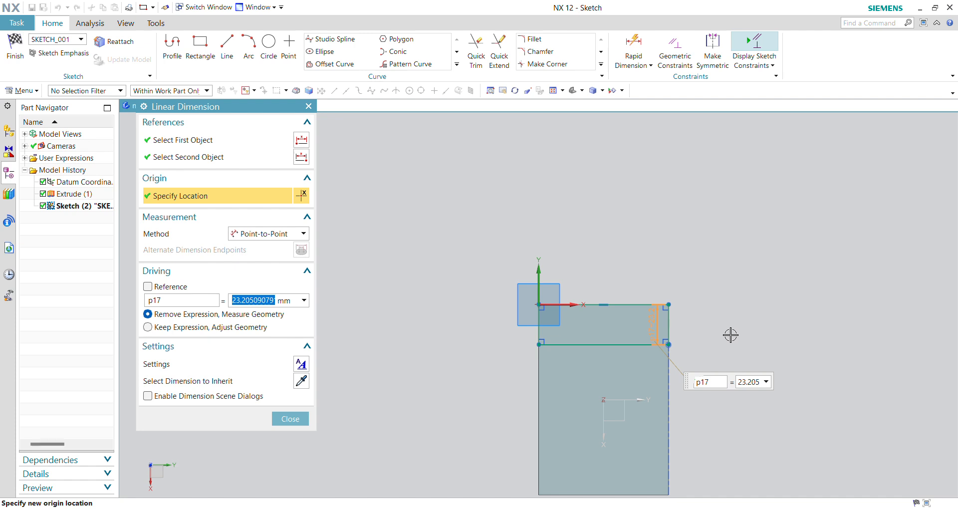
Set the depth dimension of the top-face rectangle to 20 mm.
type("20")
key("Return")
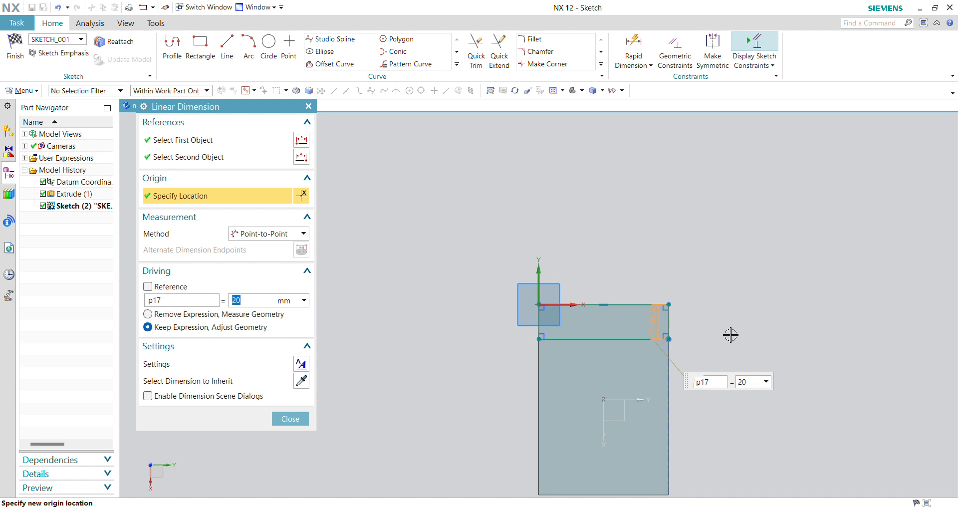
key("Escape")
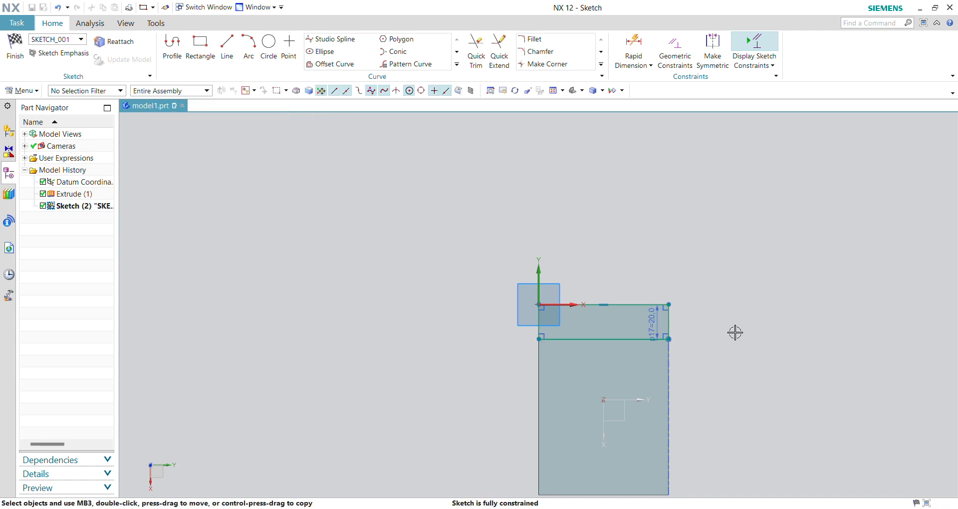
Finish the sketch, check the upright's height in the reference drawing, and extrude the rectangle 80 mm upward with Inferred Boolean.
right_click(734, 286)
left_click(752, 294)
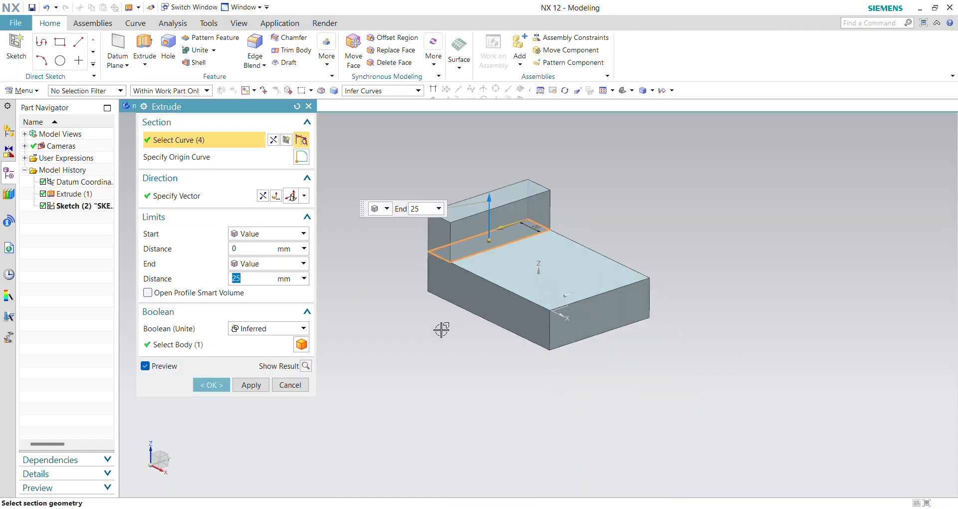
key("alt+Tab")
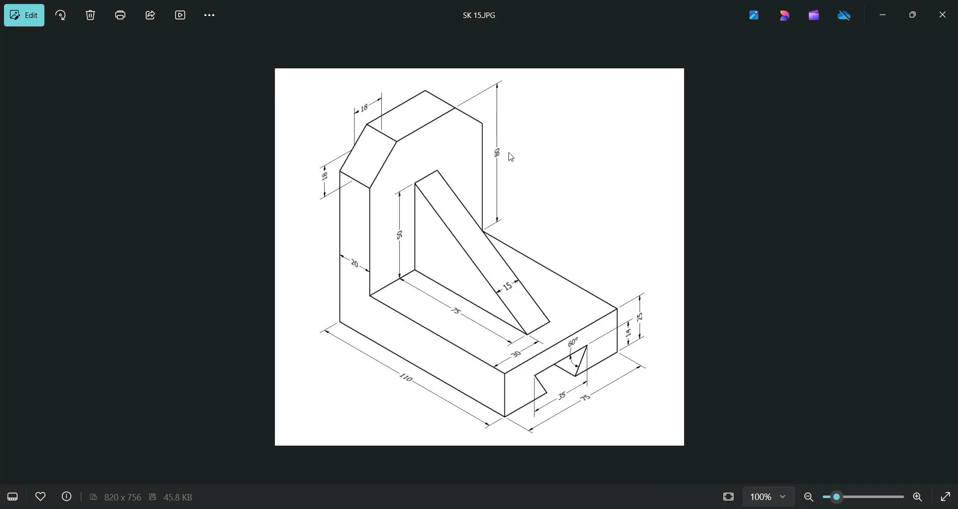
key("alt+Tab")
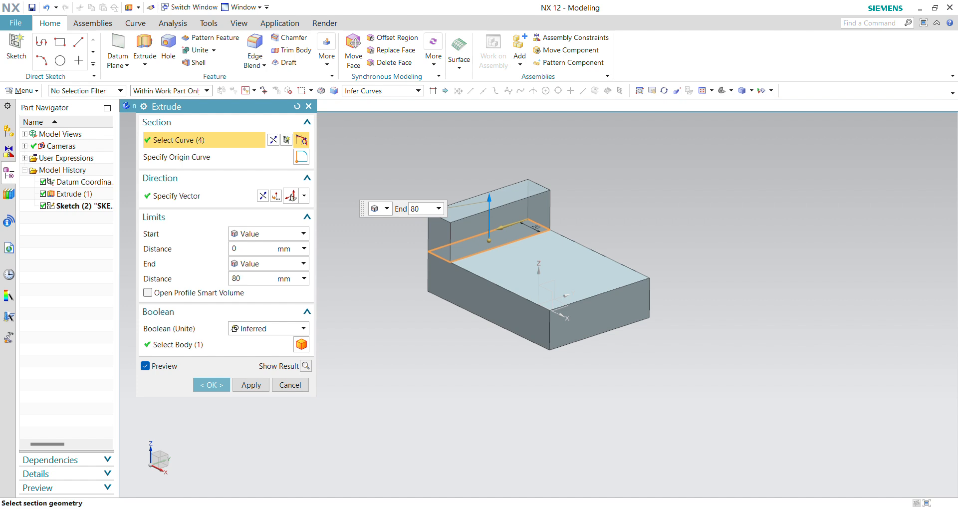
key("Return")
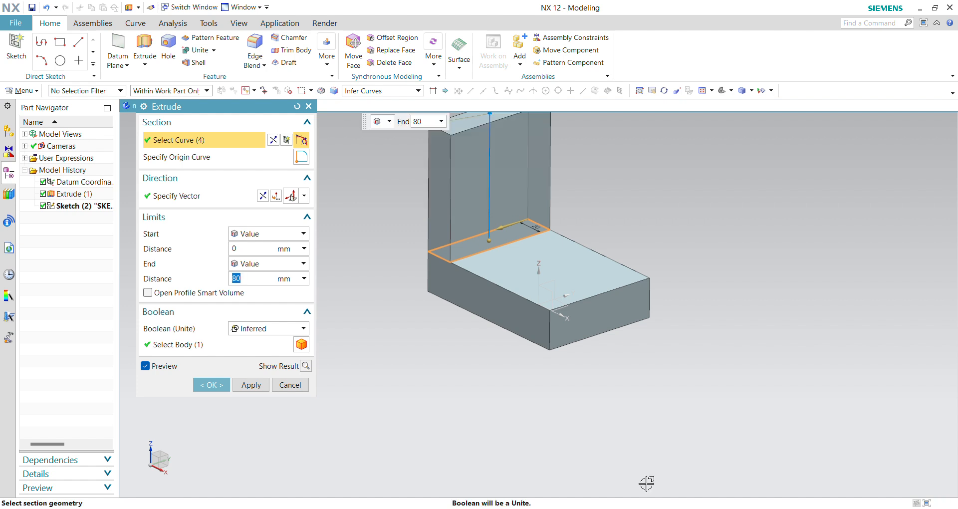
middle_click(509, 438)
Chamfer the two upper side edges of the upright plate with a symmetric 18 mm distance.
scroll(498, 429, "down", 1)
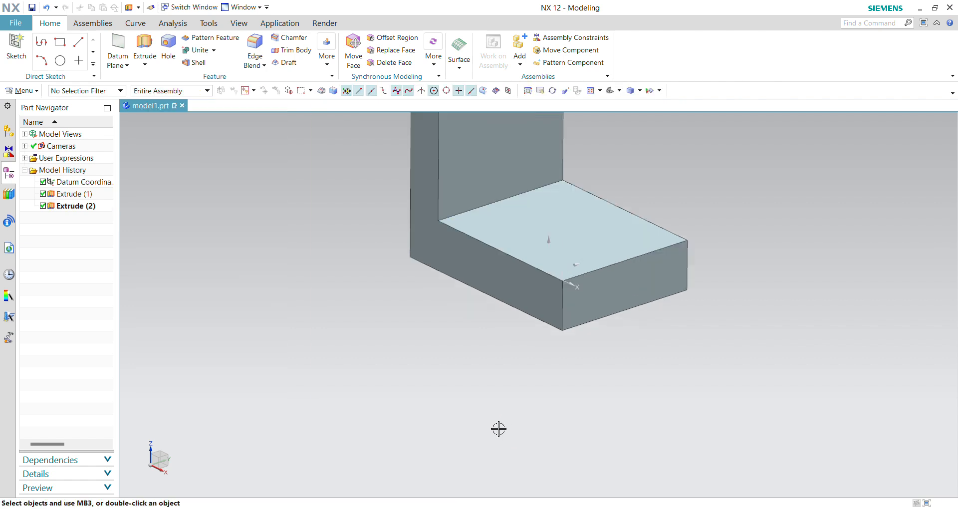
scroll(492, 384, "up", 2)
mouse_move(492, 384)
middle_mouse_down()
mouse_move(537, 376)
mouse_move(552, 384)
mouse_move(503, 390)
middle_mouse_up()
scroll(520, 358, "down", 1)
scroll(521, 360, "up", 3)
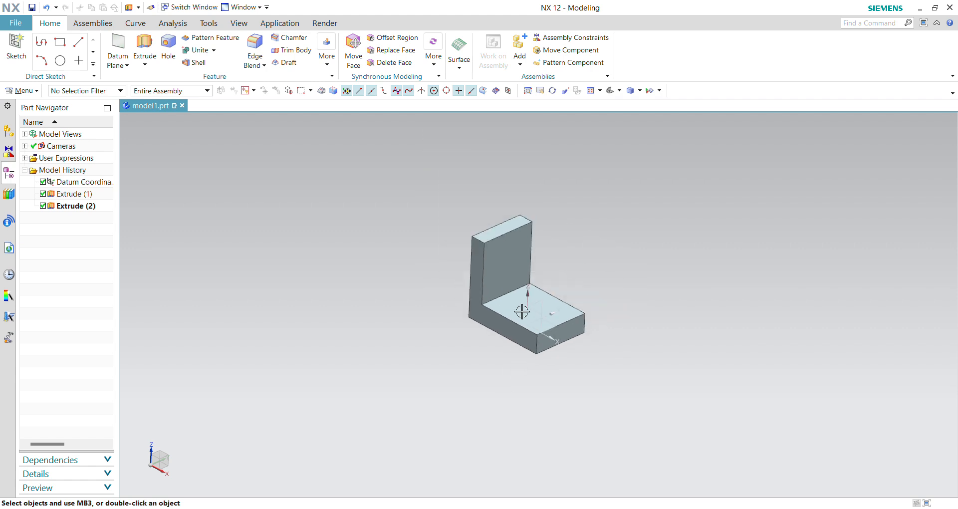
scroll(528, 227, "down", 4)
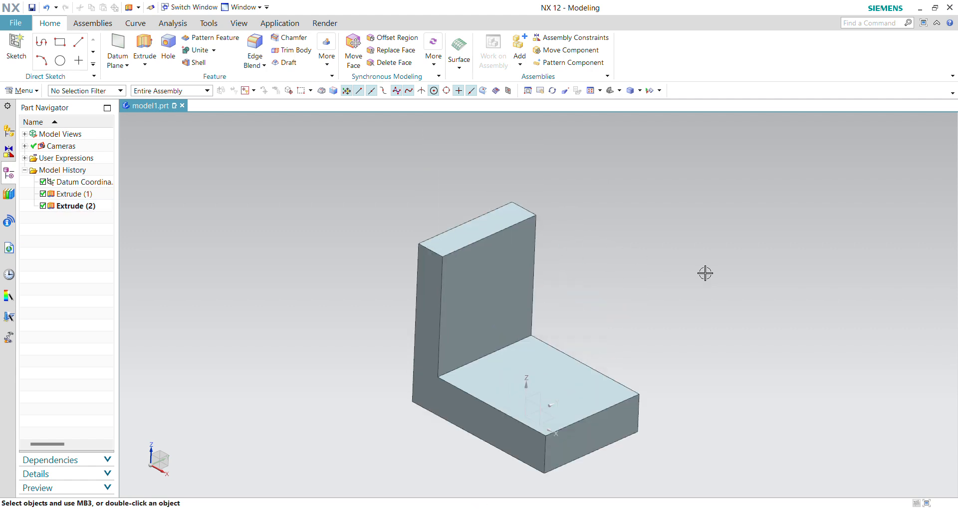
left_click(289, 38)
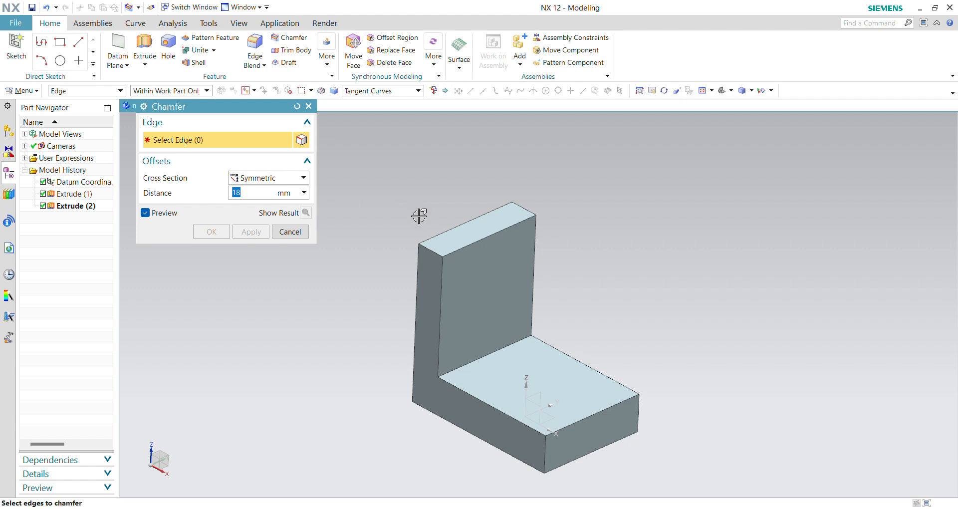
left_click(430, 247)
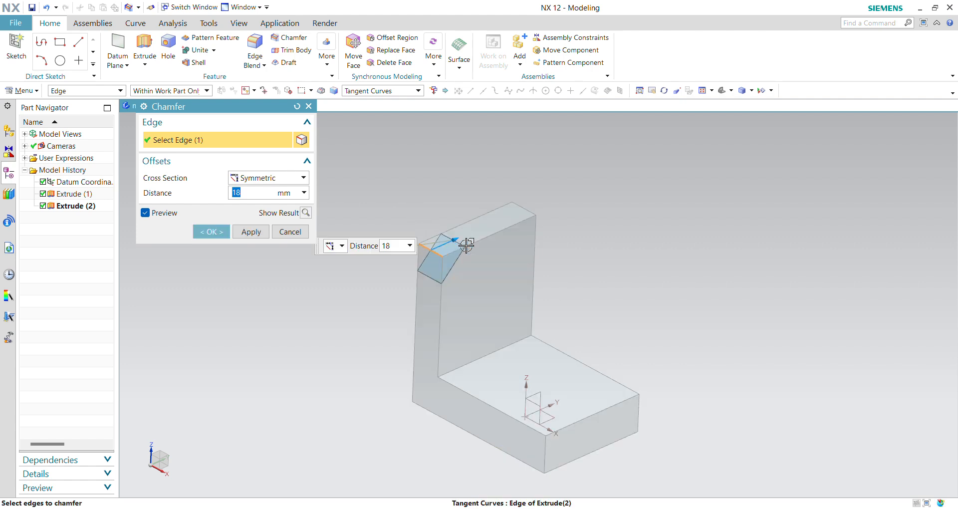
left_click(516, 208)
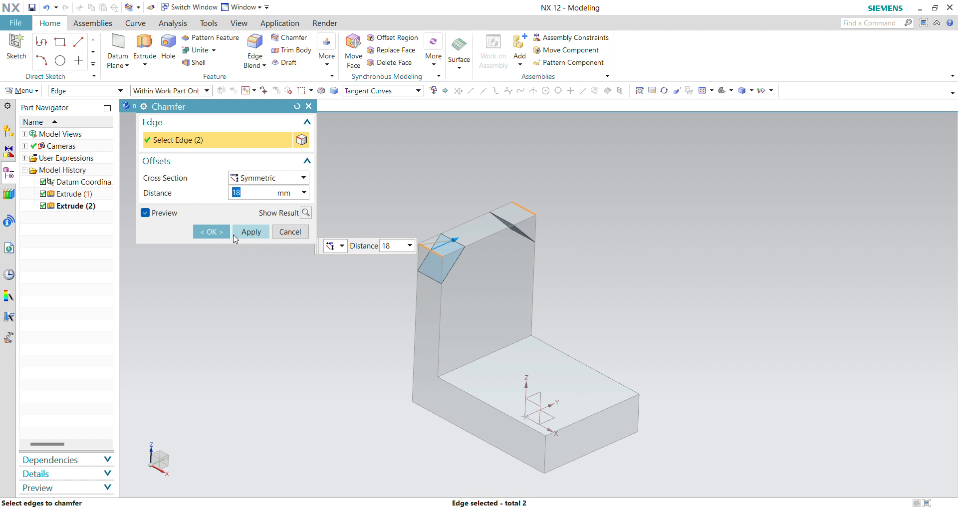
left_click(211, 232)
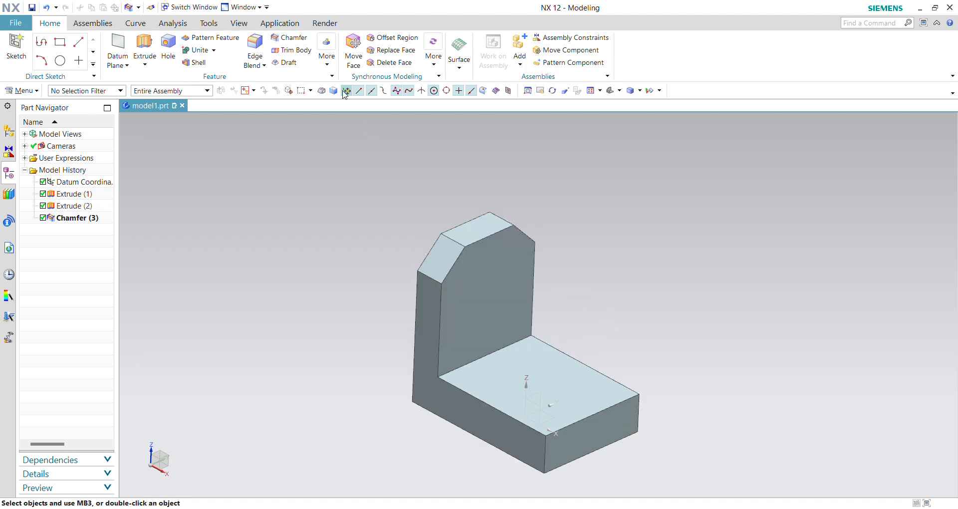
Start a rib sketch on the XZ datum plane and draw a sloping line about 77 mm long from the upright's inner face to the base's top.
left_click(326, 50)
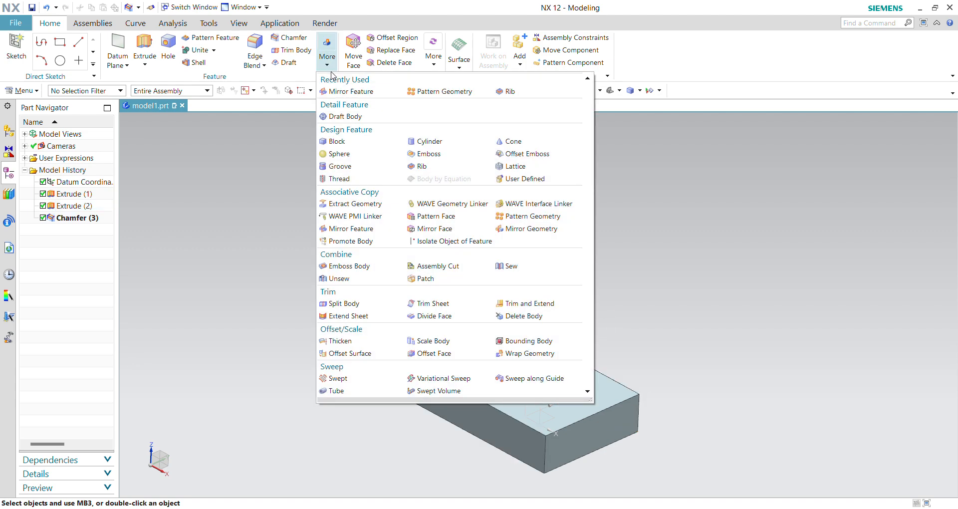
left_click(501, 93)
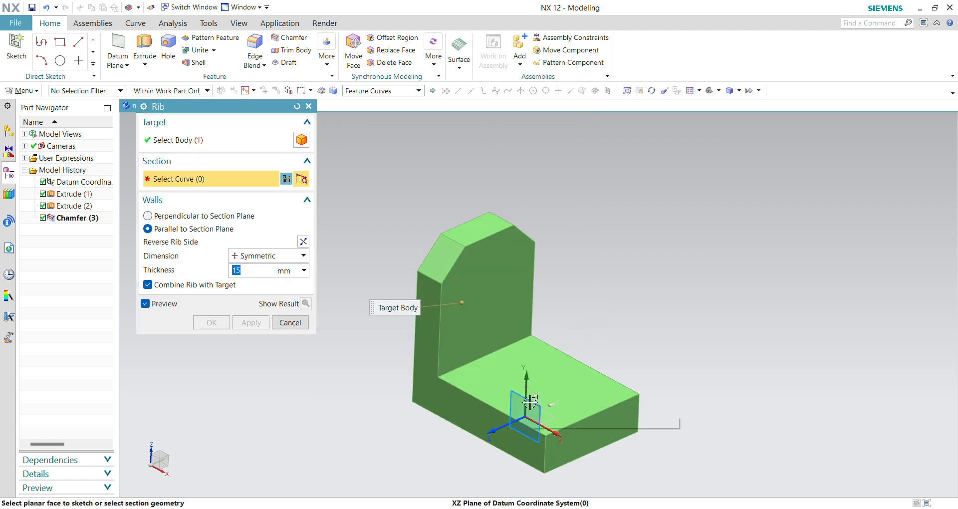
left_click(530, 402)
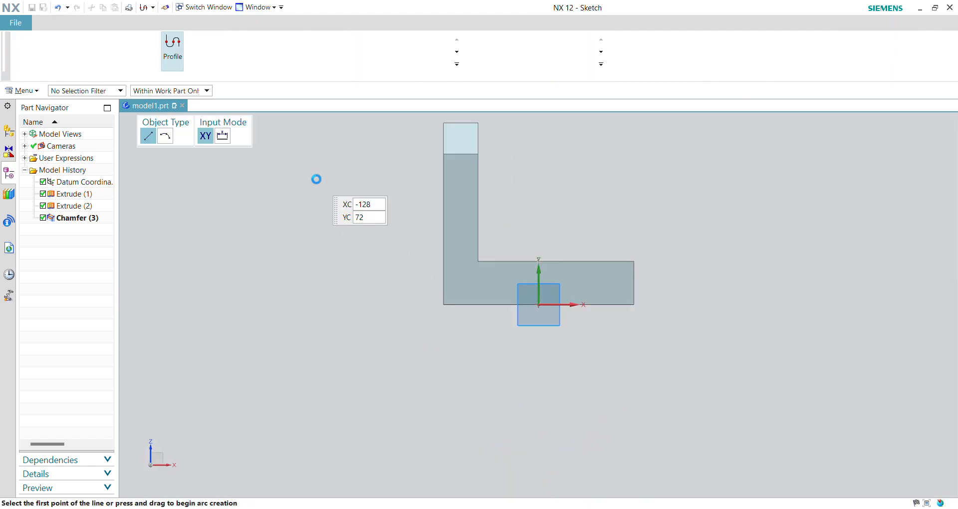
left_click(227, 46)
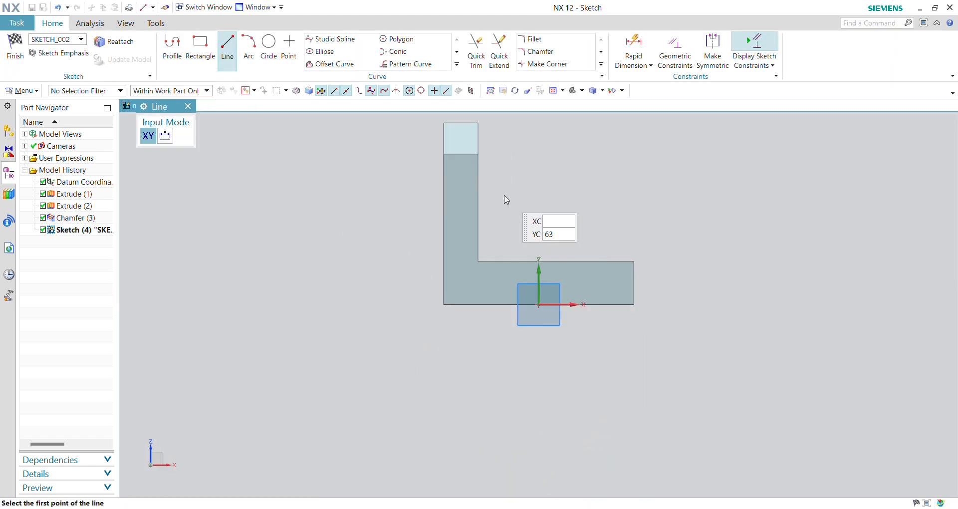
left_click(479, 178)
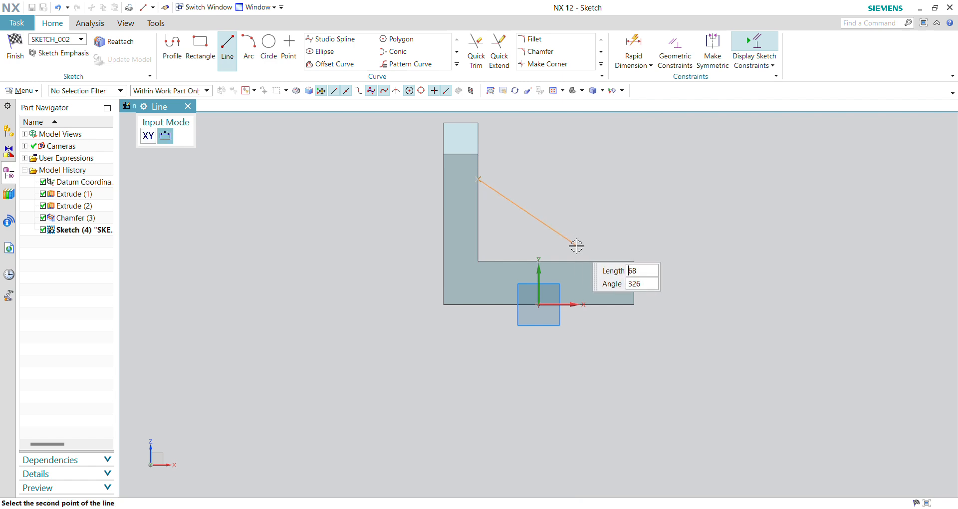
left_click(583, 261)
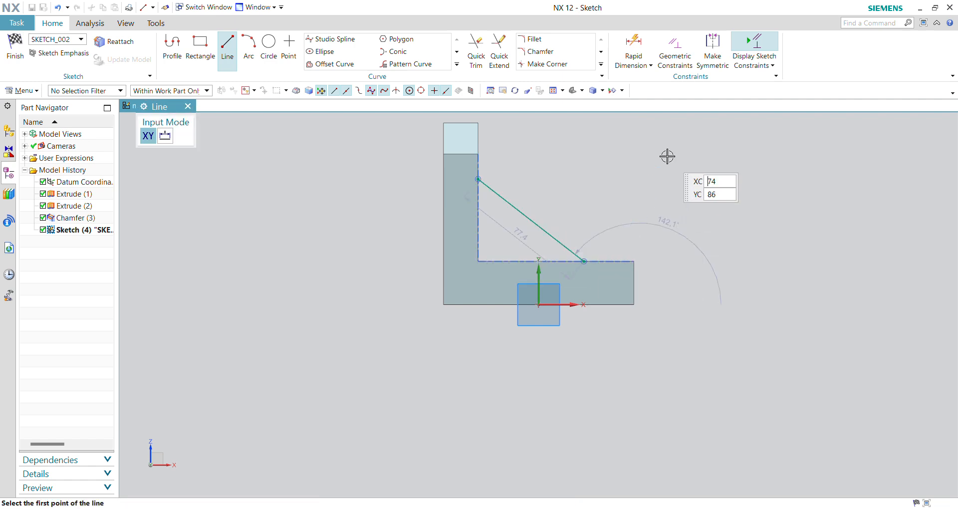
Dimension the rib line's lower end horizontally from the inner corner and set the distance to 75 mm.
left_click(634, 47)
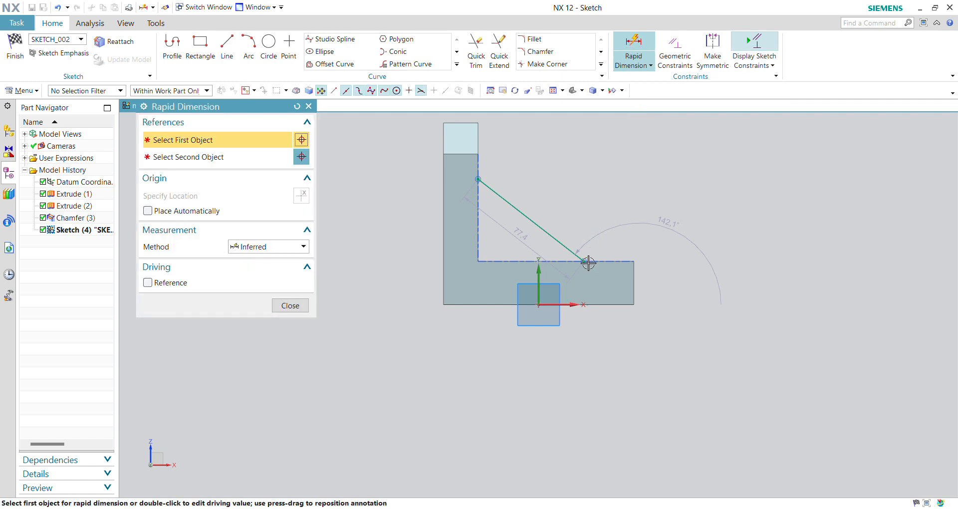
left_click(574, 254)
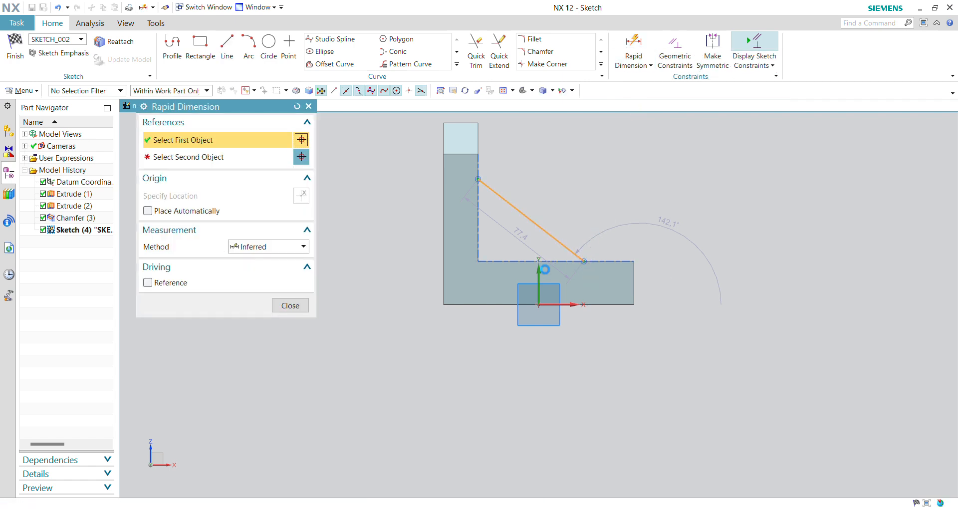
left_click(477, 258)
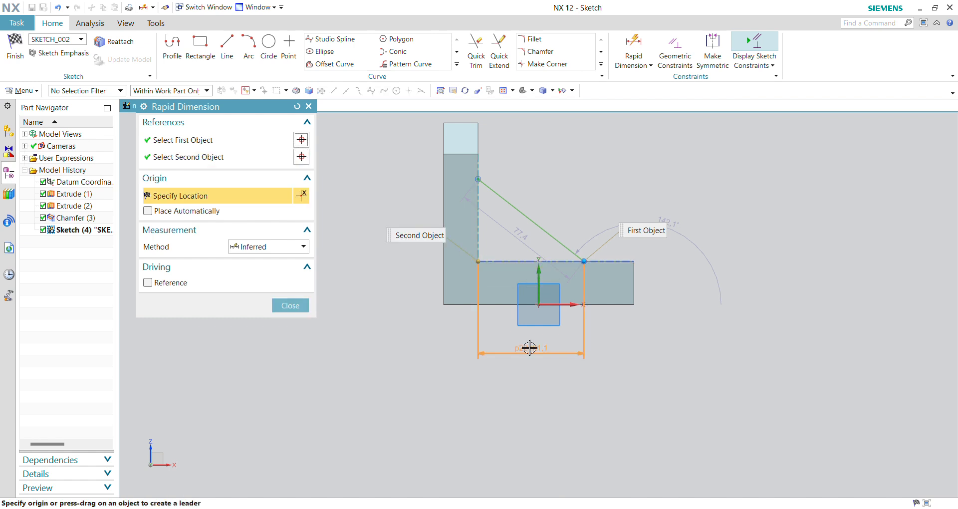
left_click(529, 349)
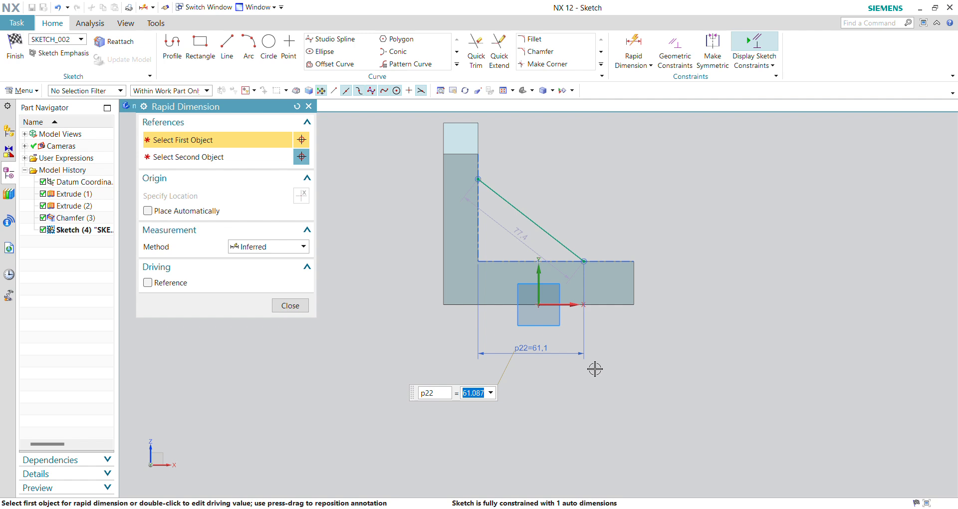
key("Return")
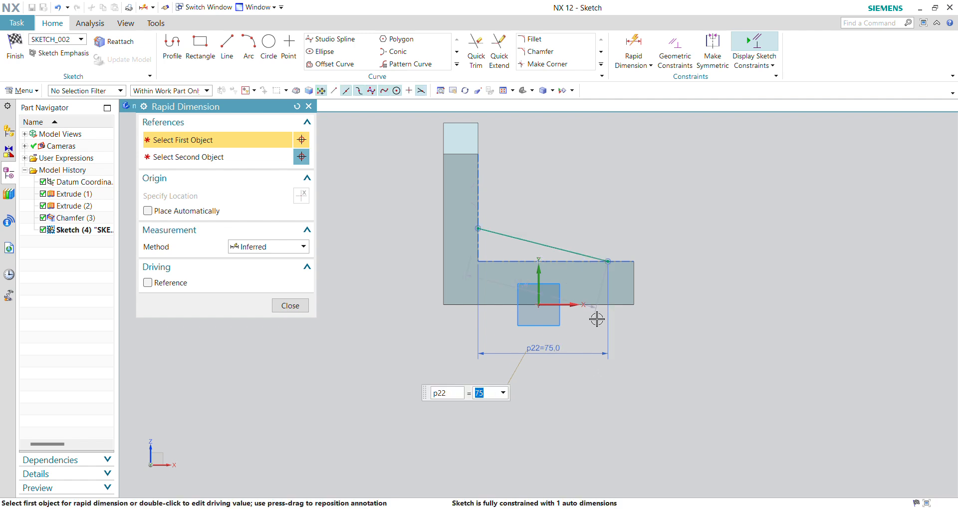
Dimension the rib line's upper end vertically from the inner corner and set the height to 50 mm.
left_click(477, 261)
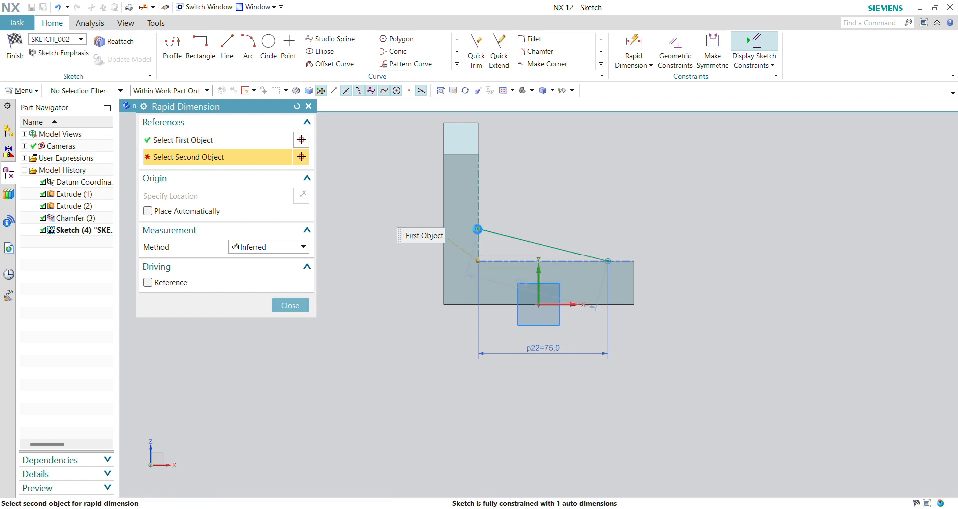
left_click(478, 228)
left_click(406, 252)
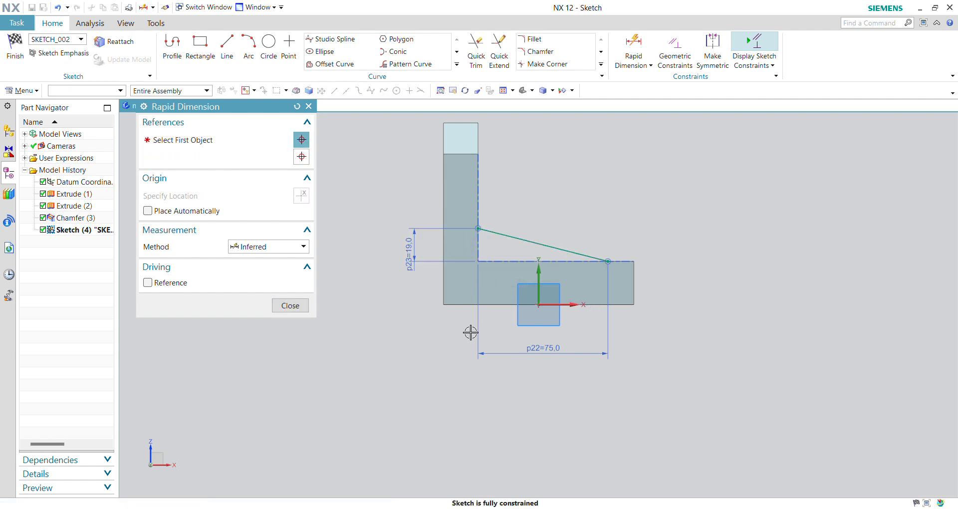
key("Return")
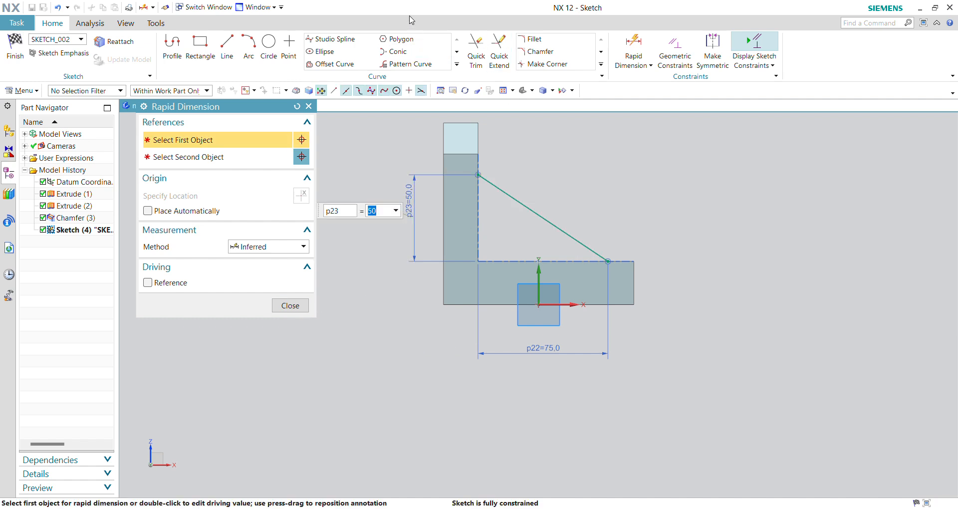
left_click(638, 213)
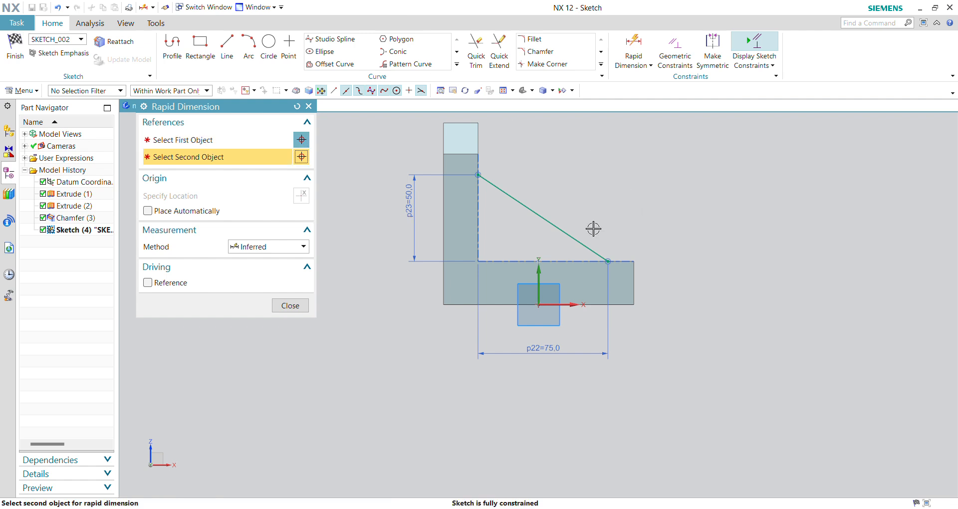
left_click(291, 305)
Finish the sketch and create the rib parallel to the section plane, 15 mm thick, symmetric and combined with the target body.
mouse_move(642, 275)
middle_mouse_down()
mouse_move(625, 290)
mouse_move(578, 293)
mouse_move(683, 229)
middle_mouse_up()
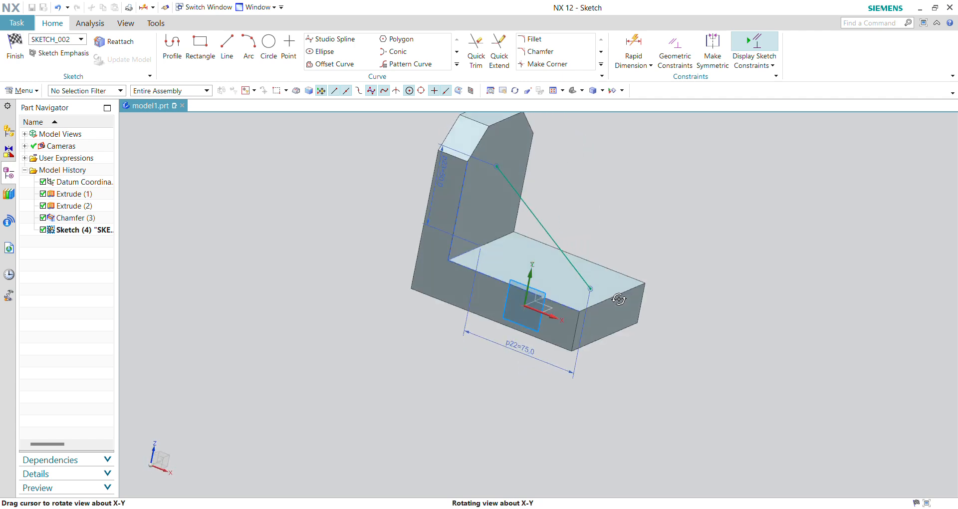
right_click(684, 229)
left_click(713, 238)
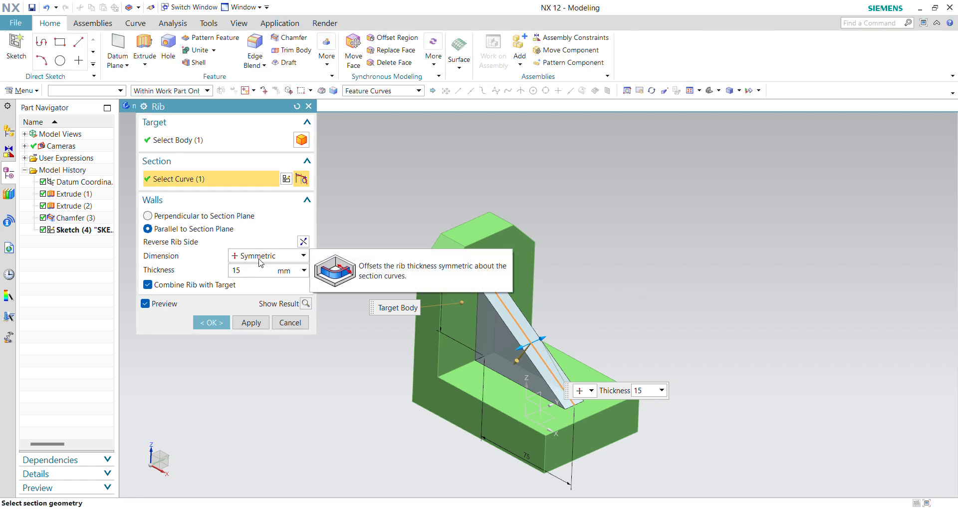
left_click(215, 325)
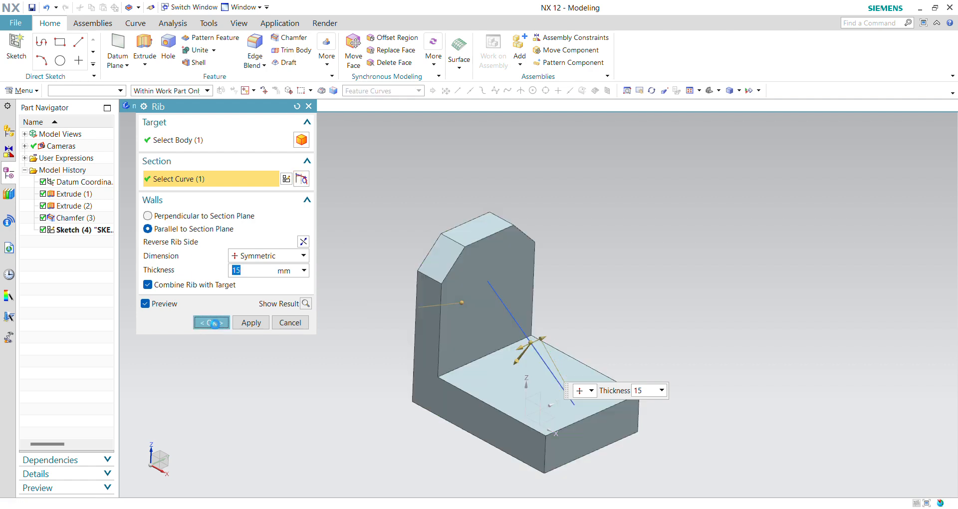
left_click(285, 353)
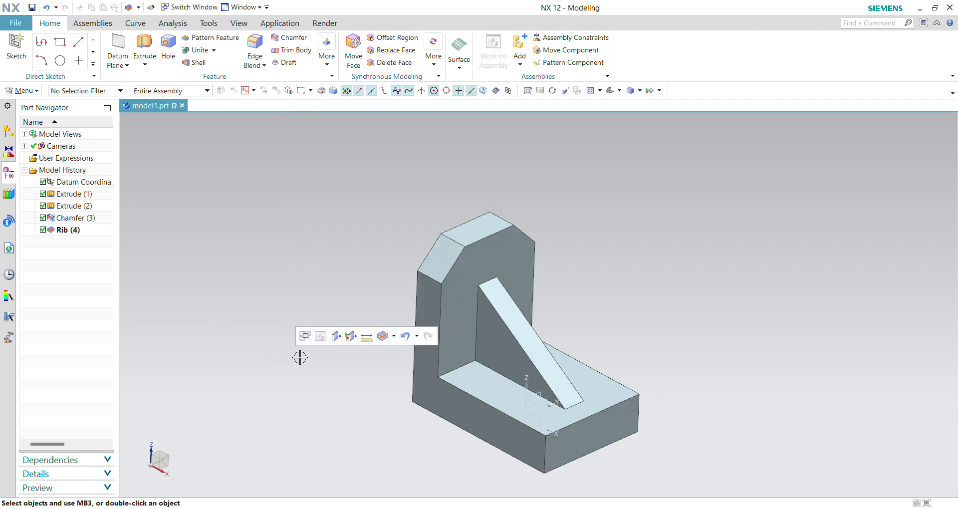
Start an extrusion sketch on the base's front end face and draw a horizontal line about 46 mm long, about 17 mm above the bottom edge.
middle_click_drag(737, 396, 729, 360)
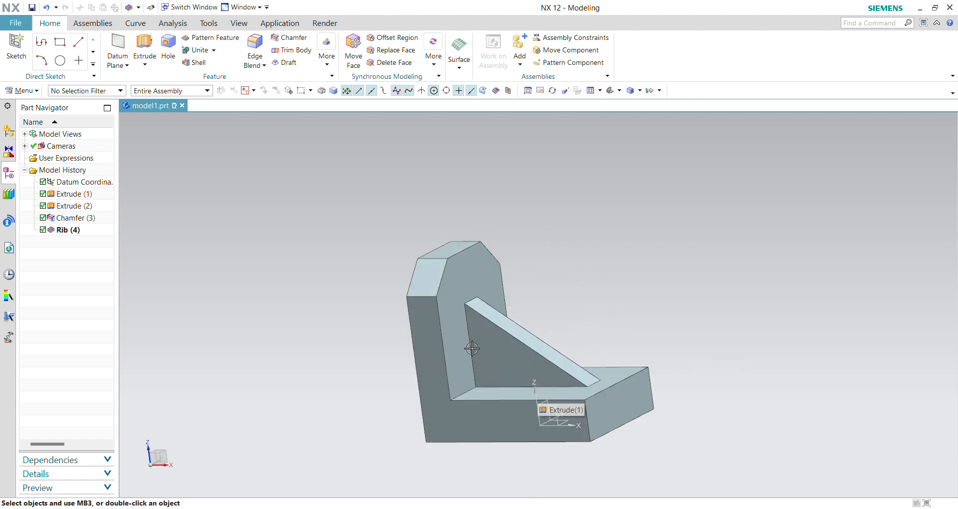
left_click(146, 44)
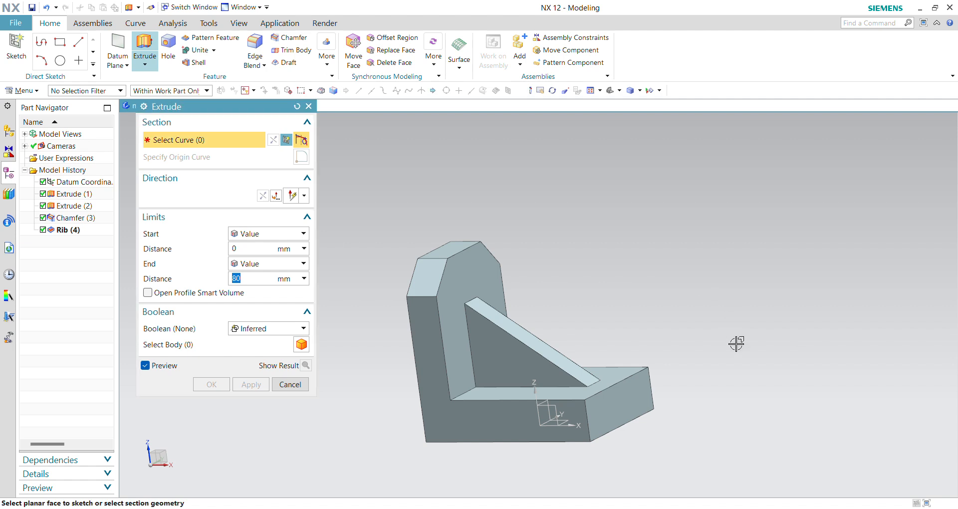
left_click(614, 418)
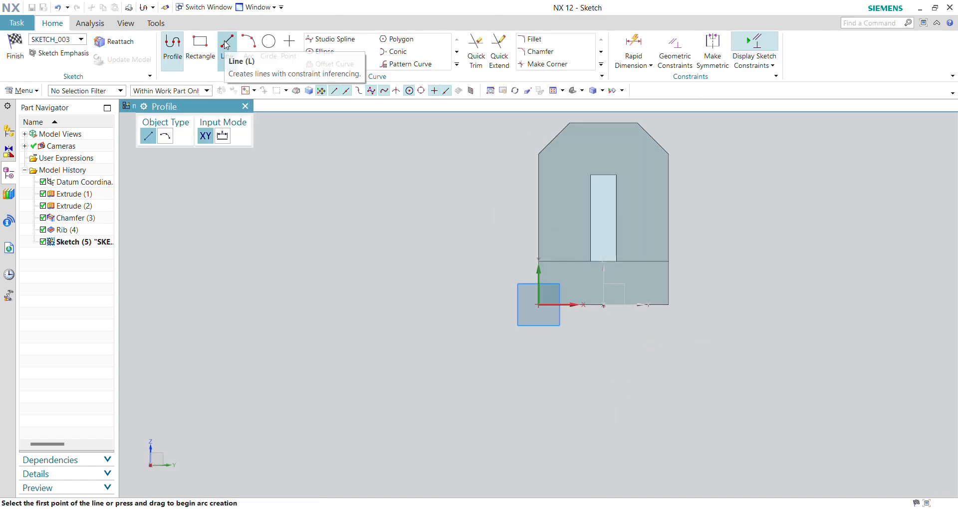
left_click(227, 46)
scroll(673, 272, "up", 2)
scroll(634, 277, "down", 5)
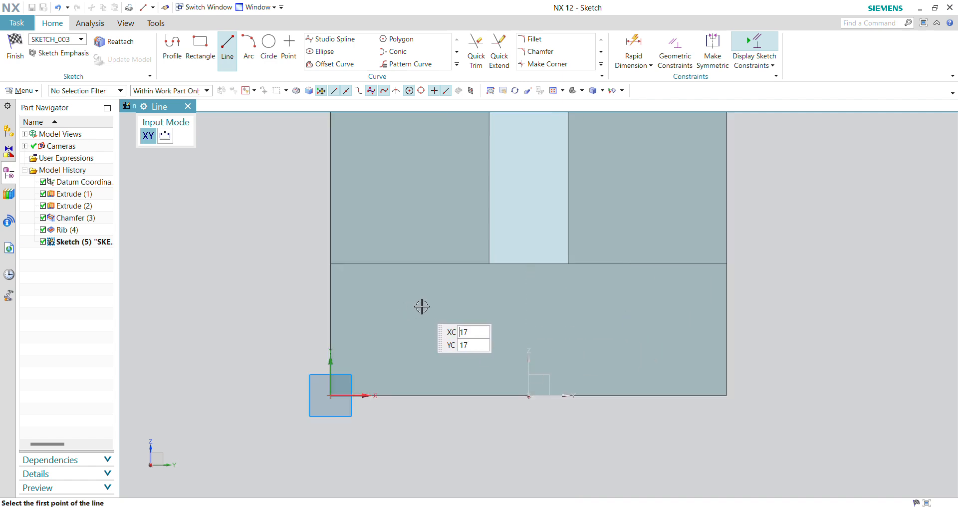
left_click(421, 306)
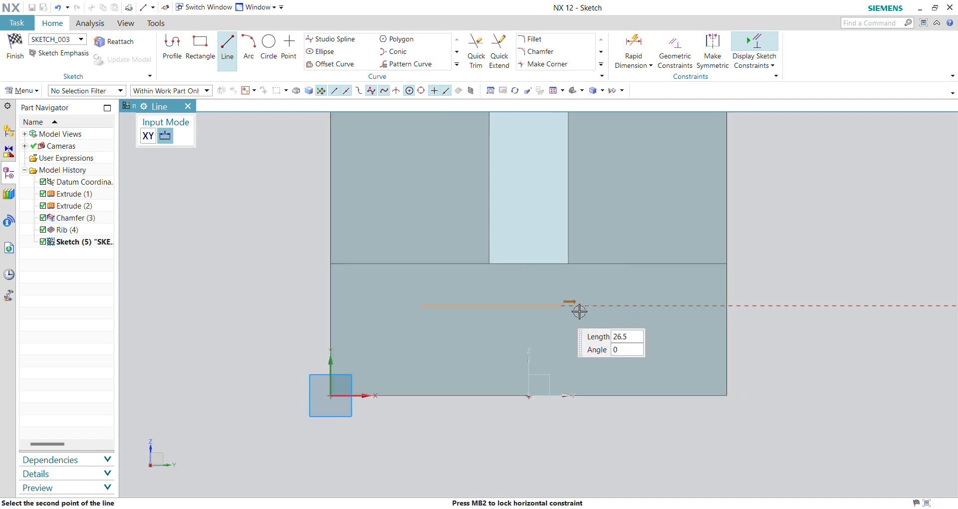
left_click(661, 306)
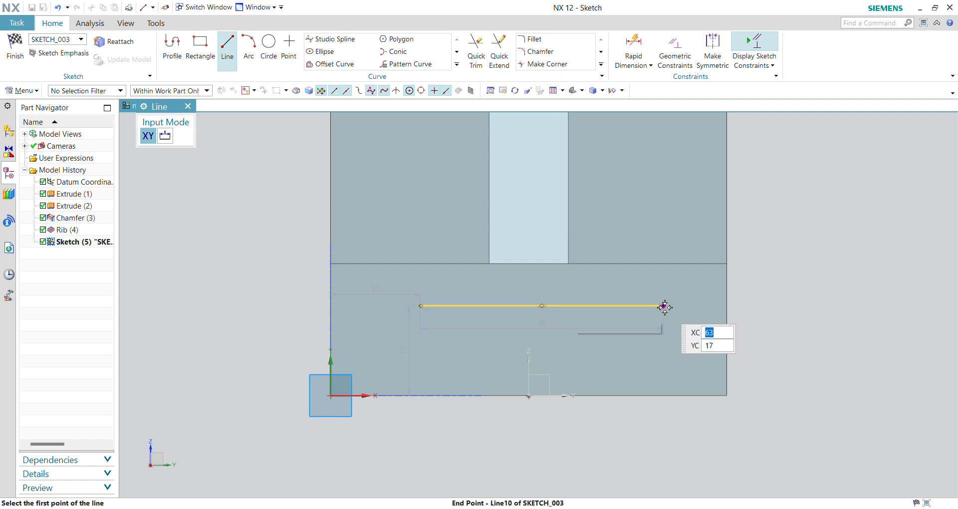
Close the slot profile below the horizontal line with two inward-slanting sides and a bottom line about 32 mm long on the base's lower edge.
left_click(662, 305)
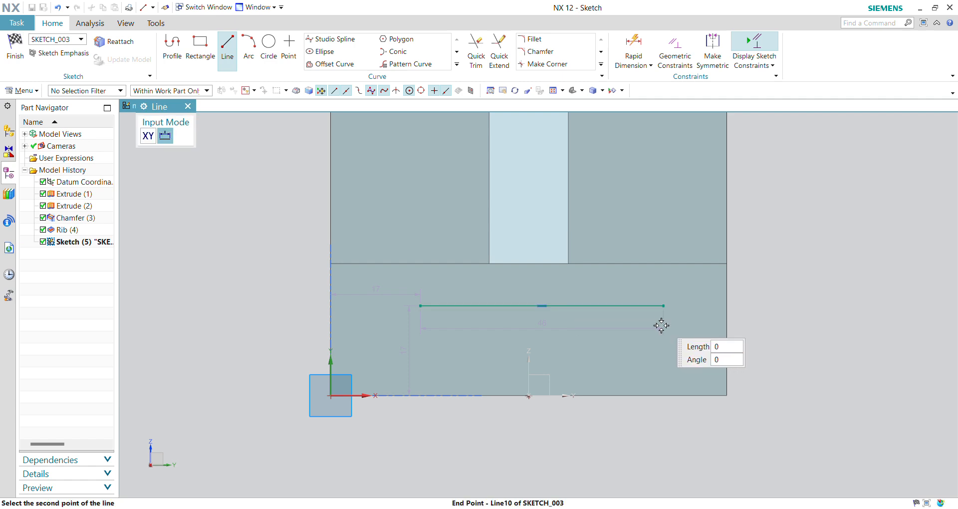
left_click(631, 395)
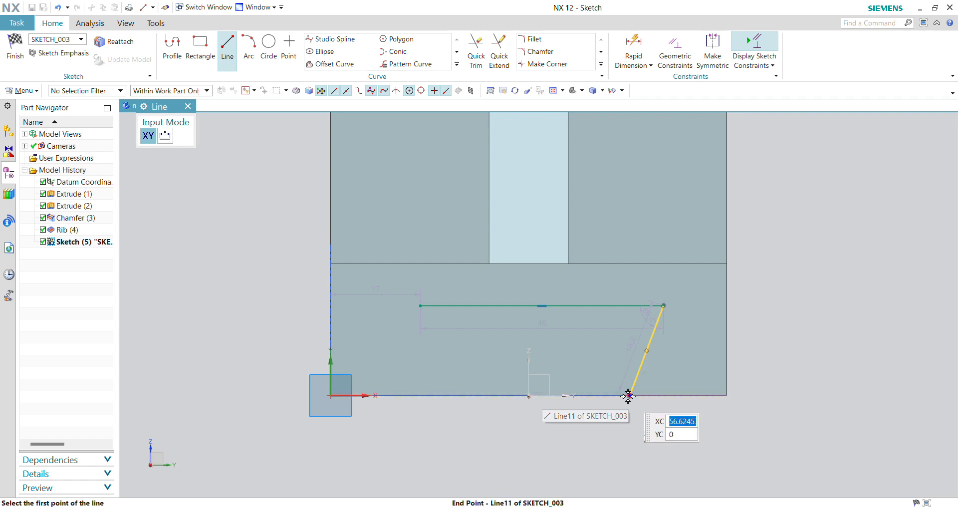
left_click(629, 395)
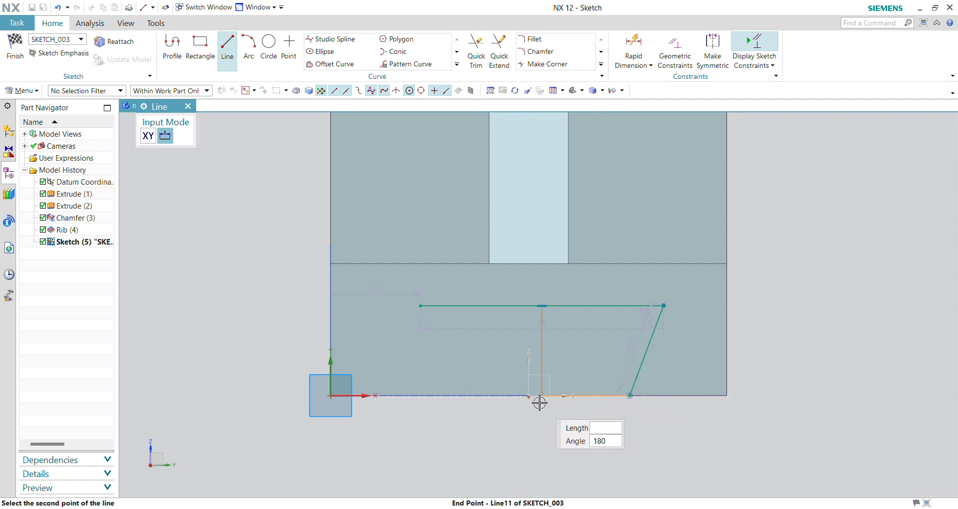
left_click(460, 396)
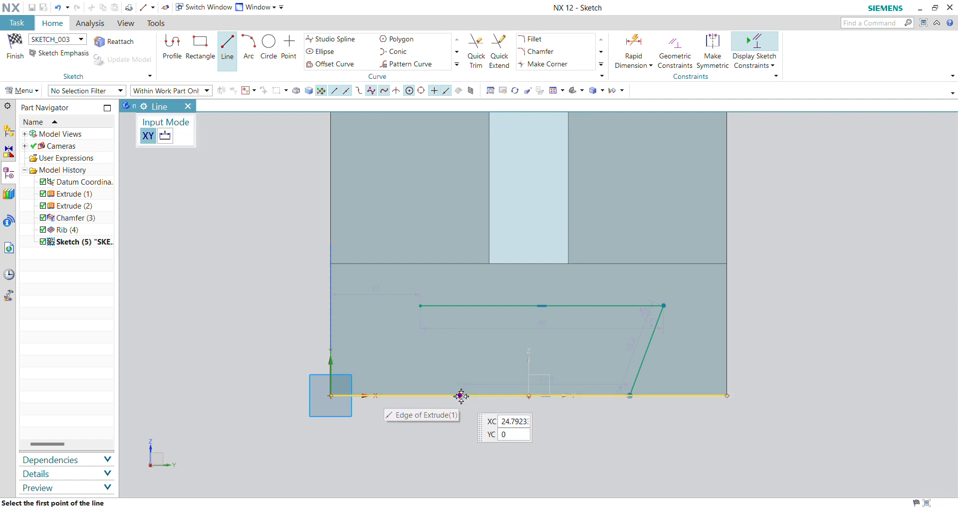
left_click(461, 396)
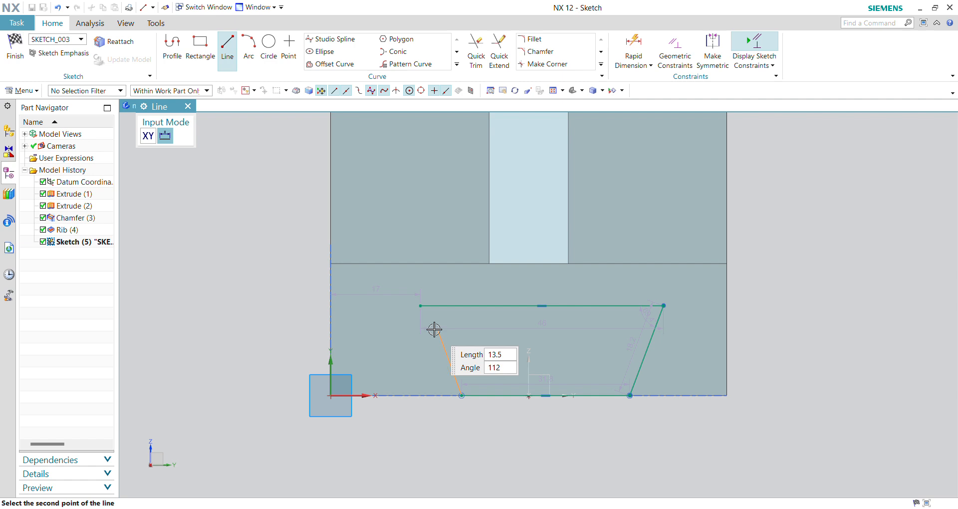
left_click(422, 306)
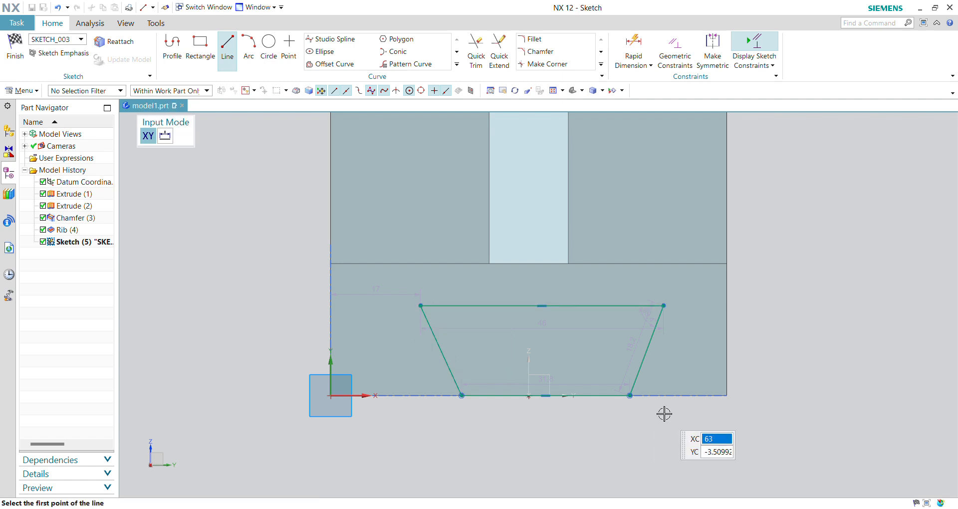
key("Escape")
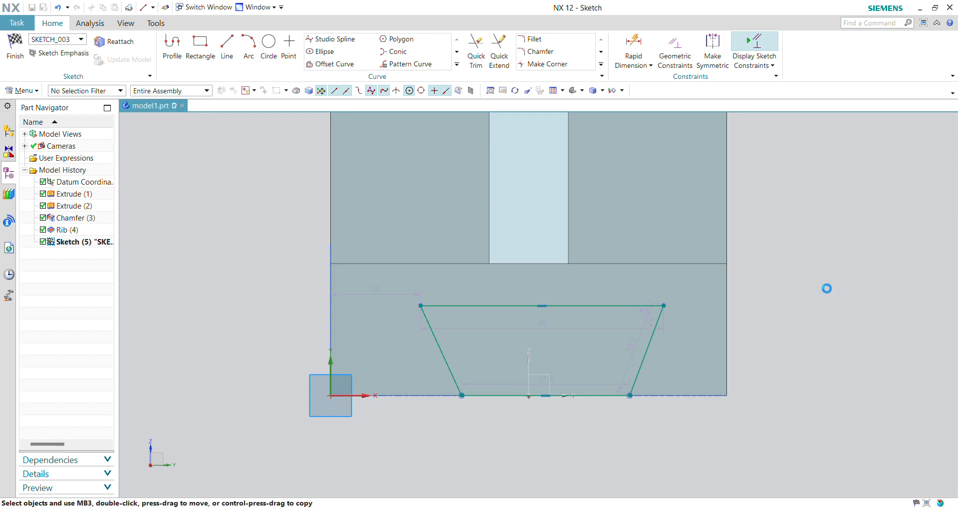
Check the slot size on the SK 15.JPG drawing and try to set the trapezoid's top width to 35 mm.
key("alt+Tab")
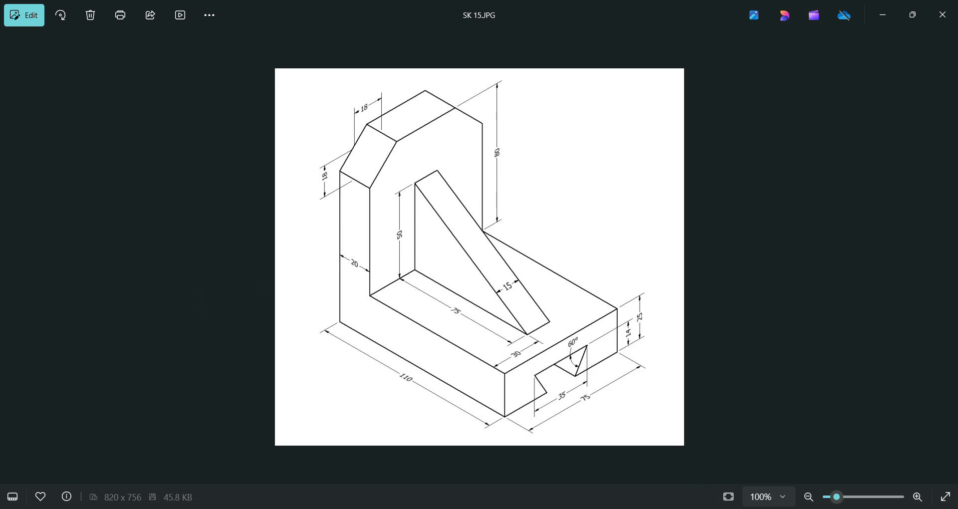
key("alt+Tab")
double_click(543, 325)
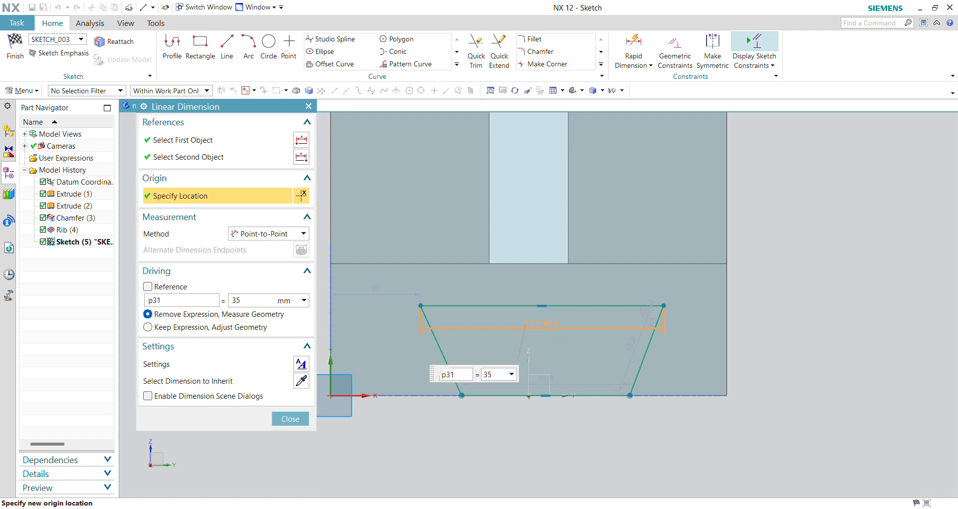
key("Return")
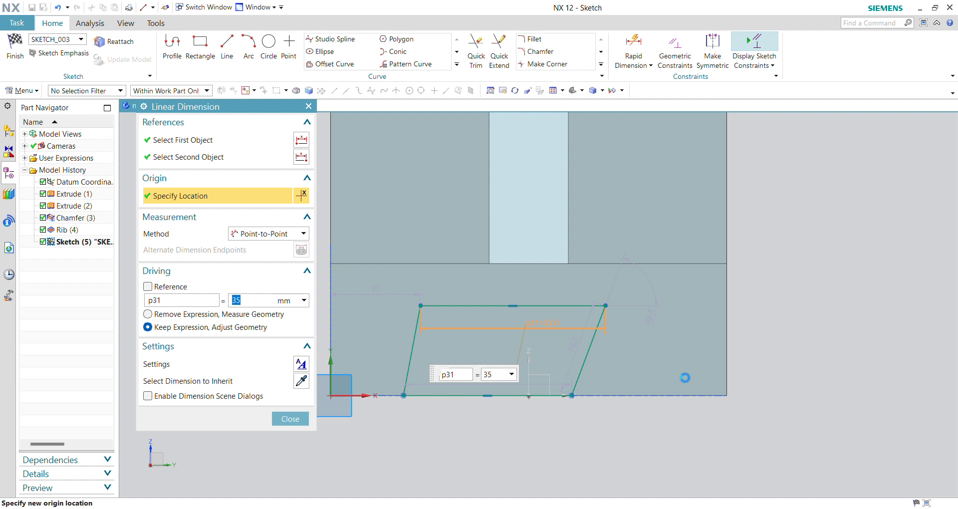
key("Escape")
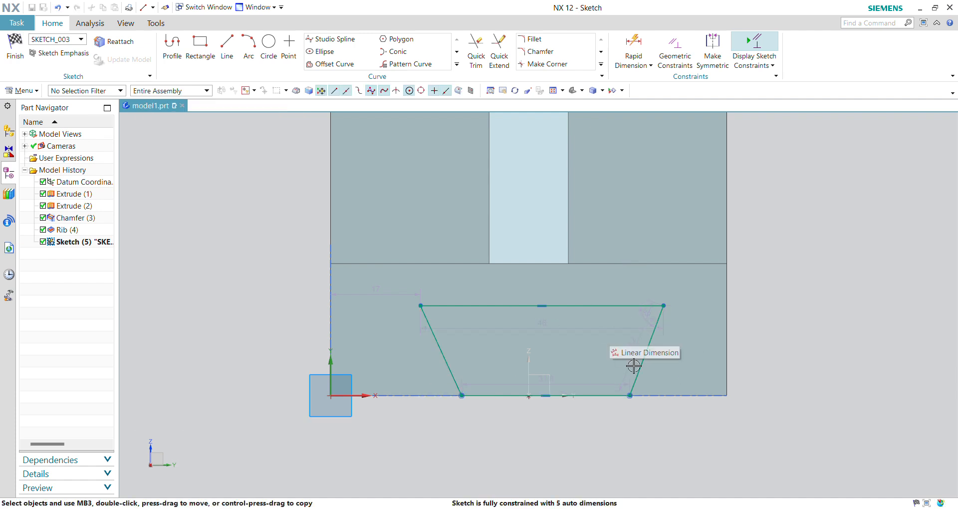
Set the angle between the trapezoid's top line and its right slanted side to 60°.
scroll(633, 316, "up", 1)
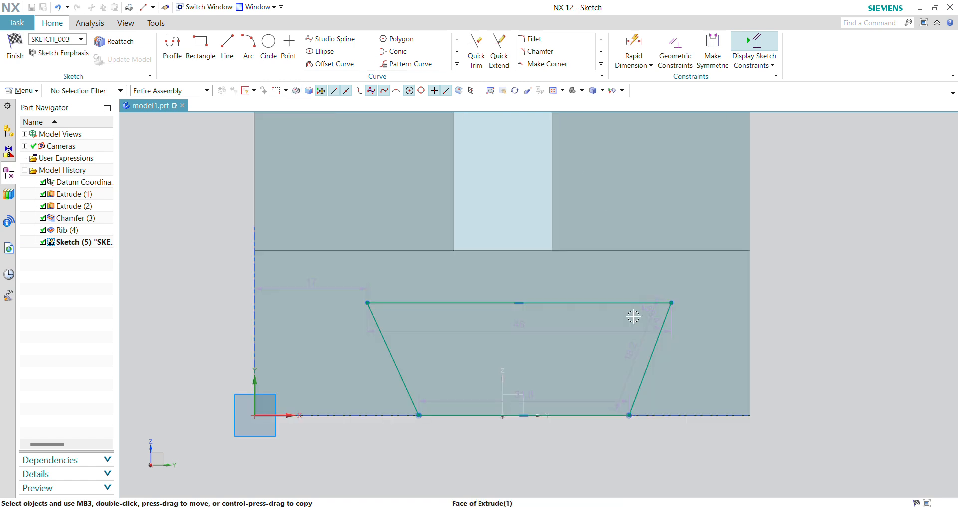
scroll(633, 316, "up", 2)
double_click(662, 314)
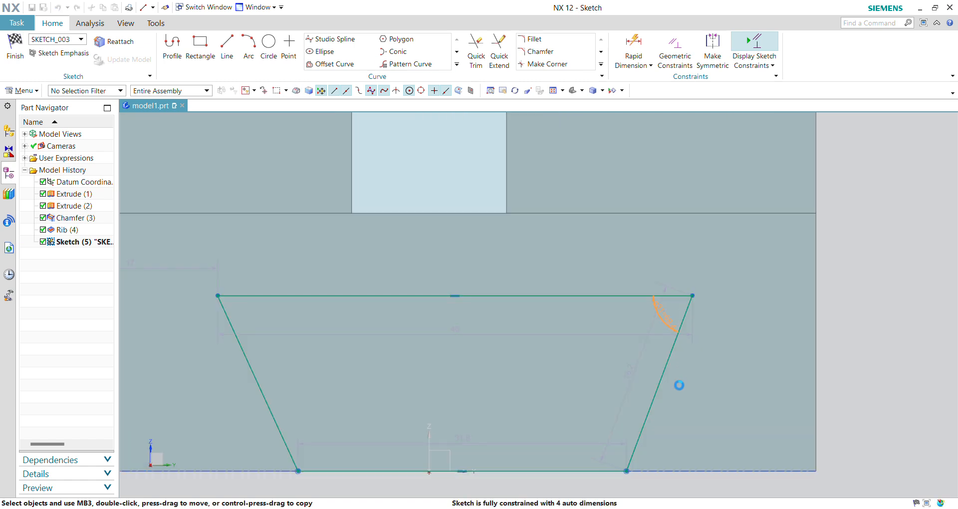
type("60")
key("Return")
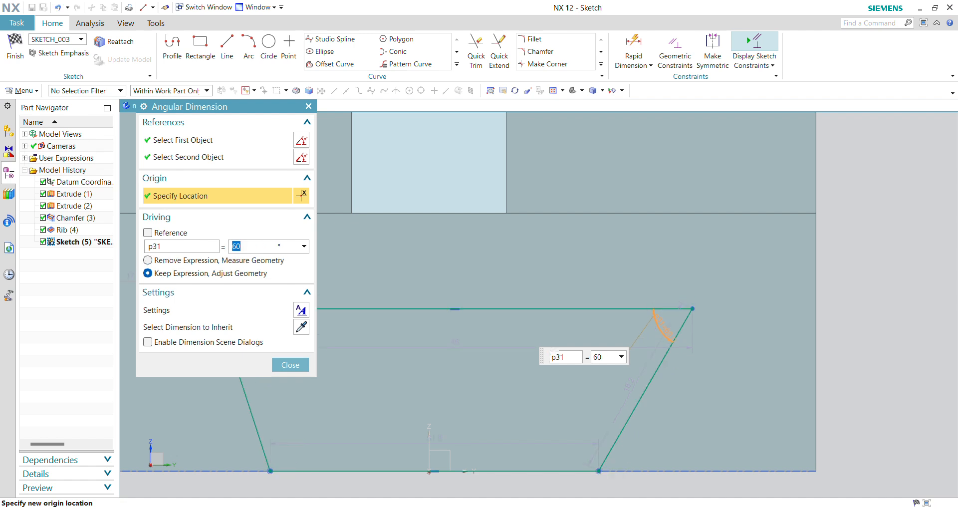
left_click(291, 365)
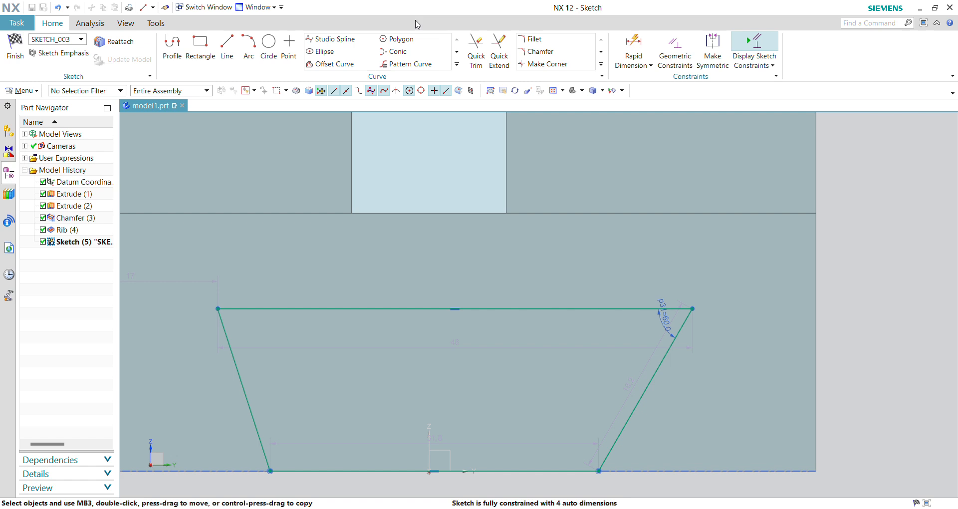
left_click(633, 48)
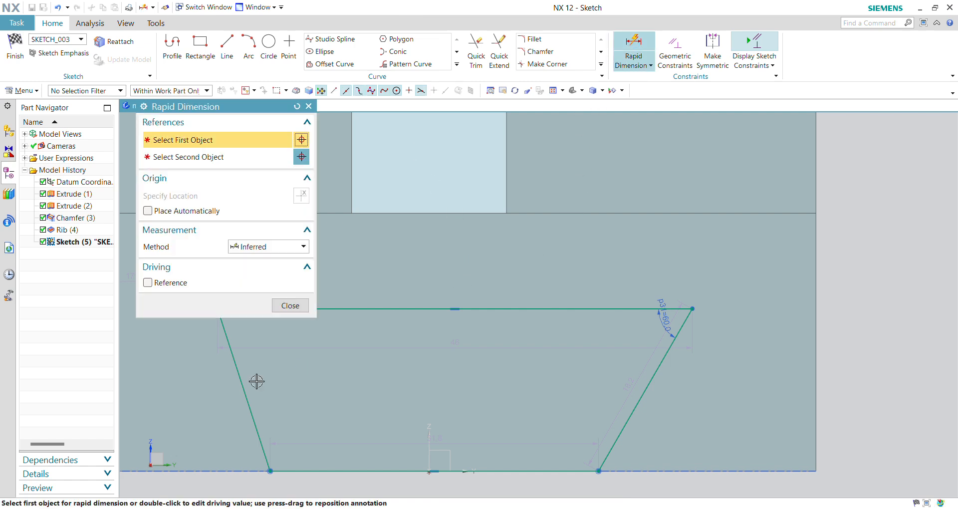
left_click(244, 390)
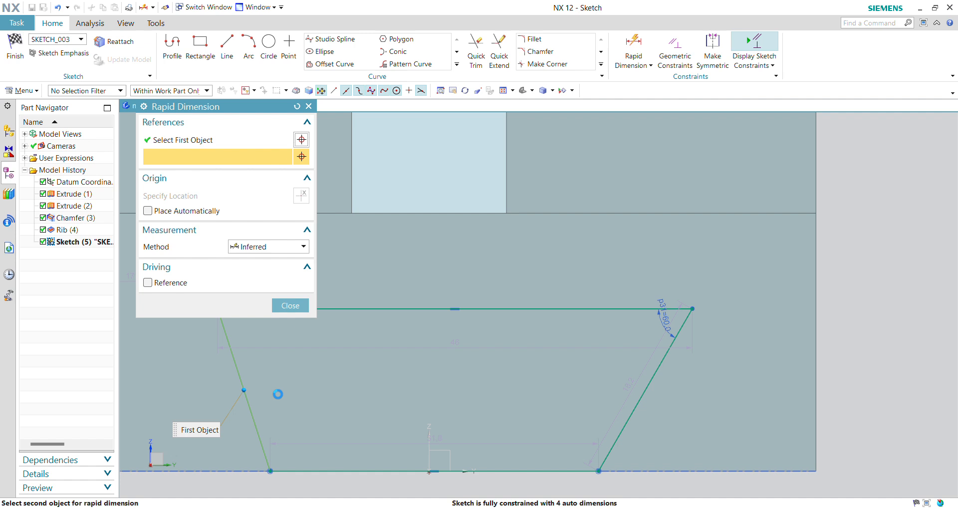
left_click(350, 310)
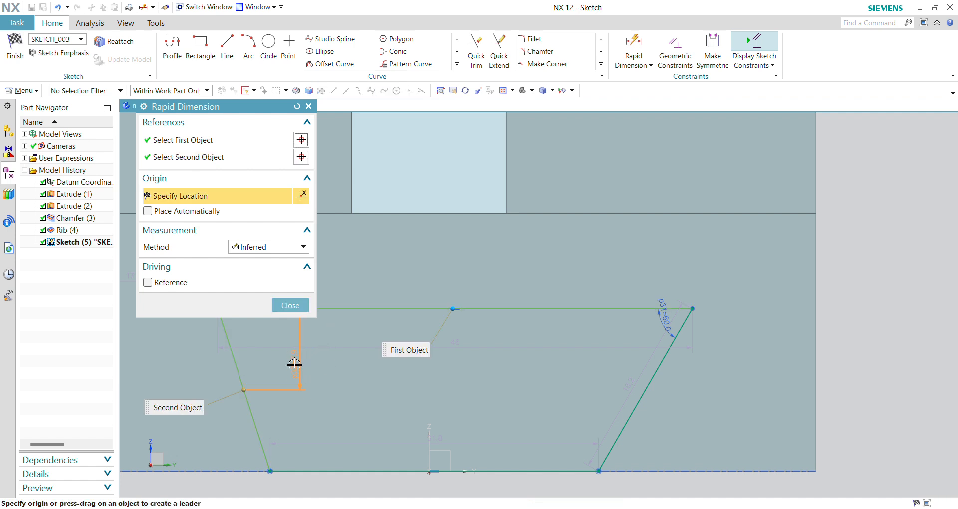
key("Escape")
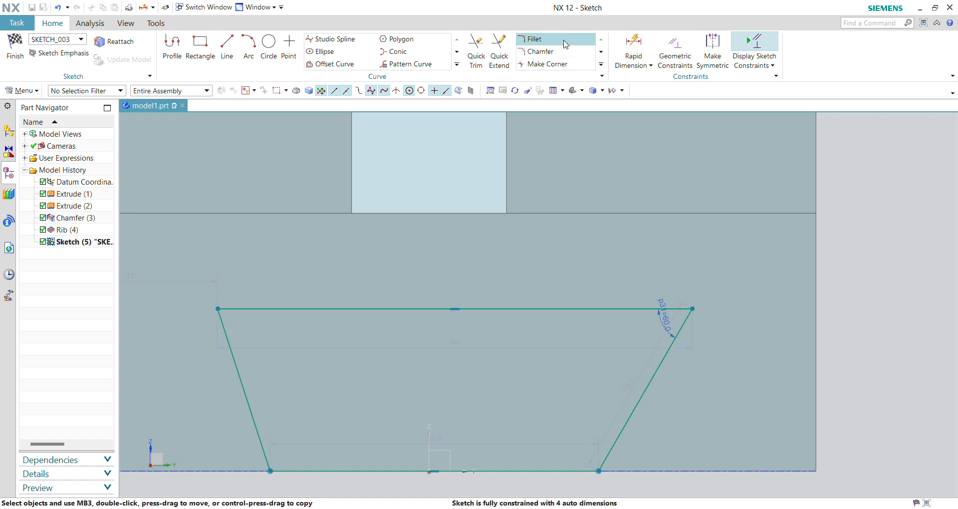
Dimension the angle between the trapezoid's left slanted side and its top line and set it to 60°.
left_click(633, 47)
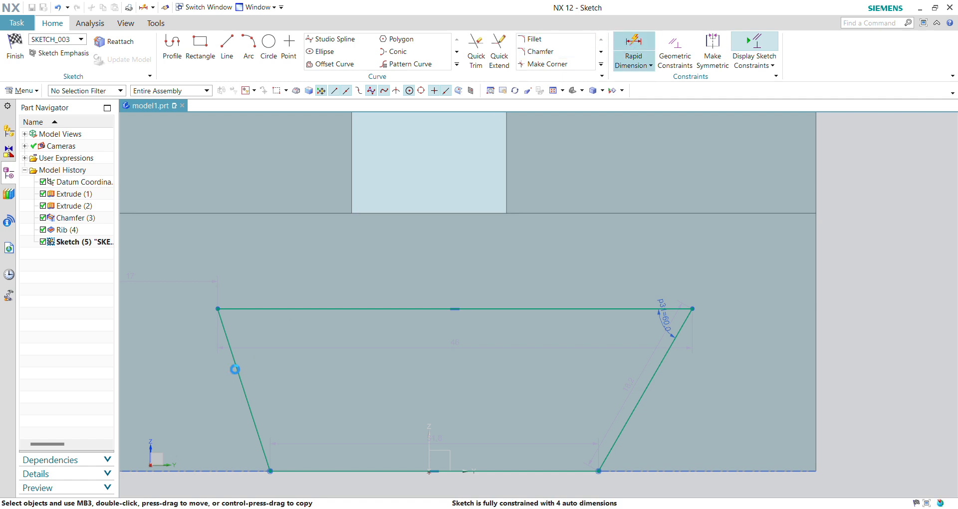
left_click(245, 412)
left_click(344, 309)
left_click(346, 305)
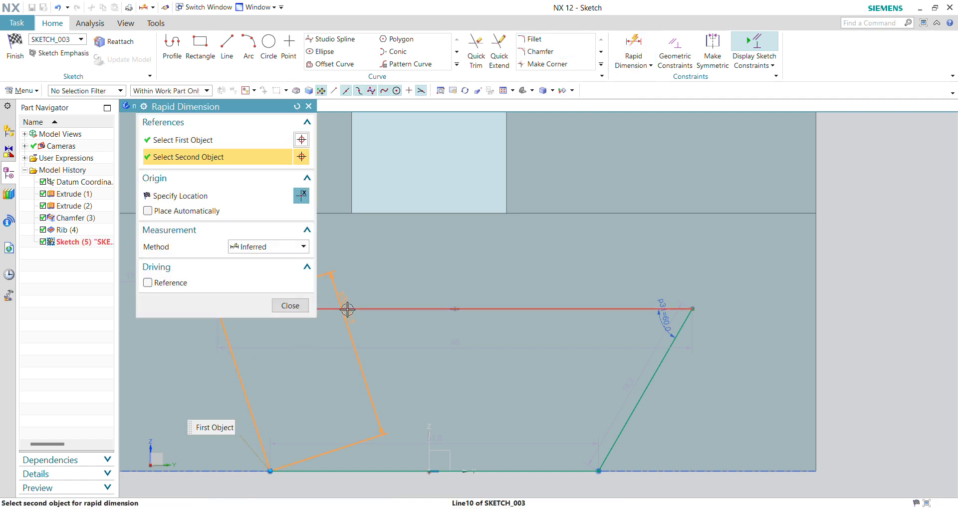
left_click(298, 352)
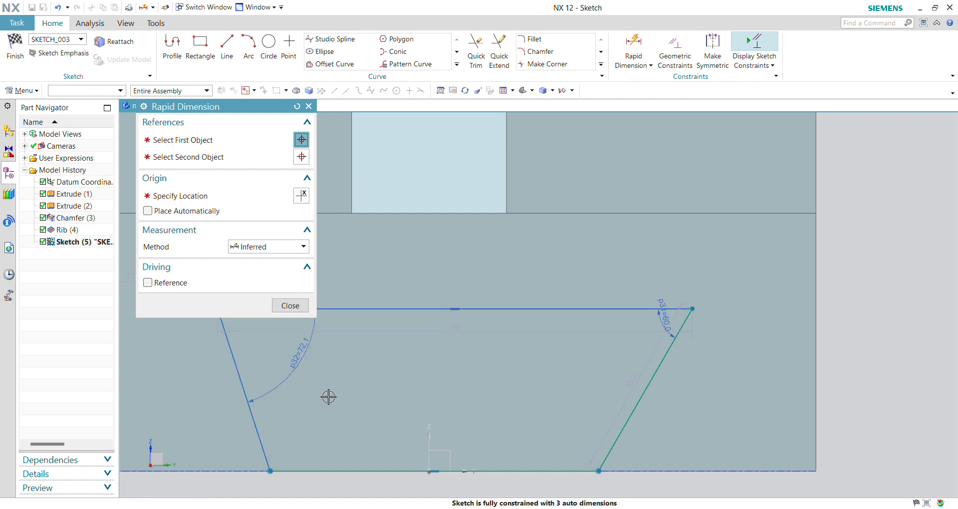
type("6")
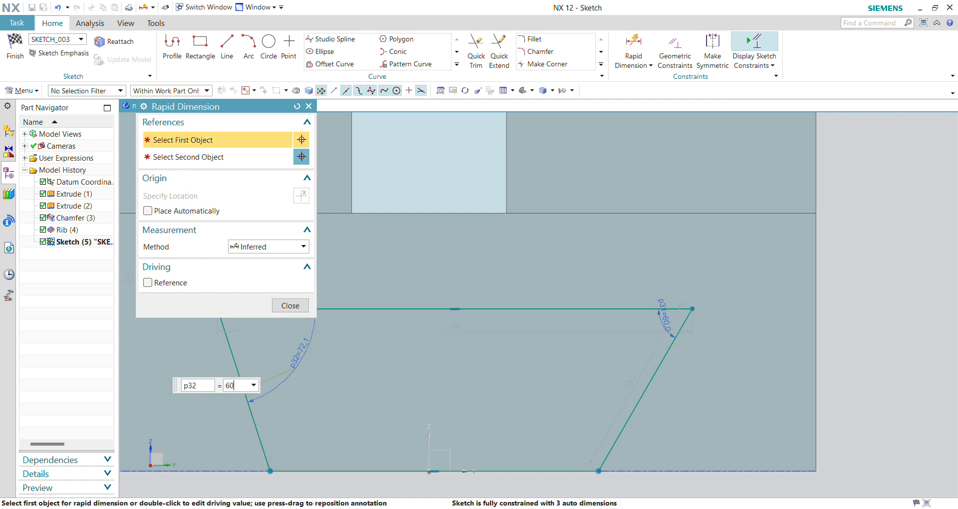
type("0")
key("Return")
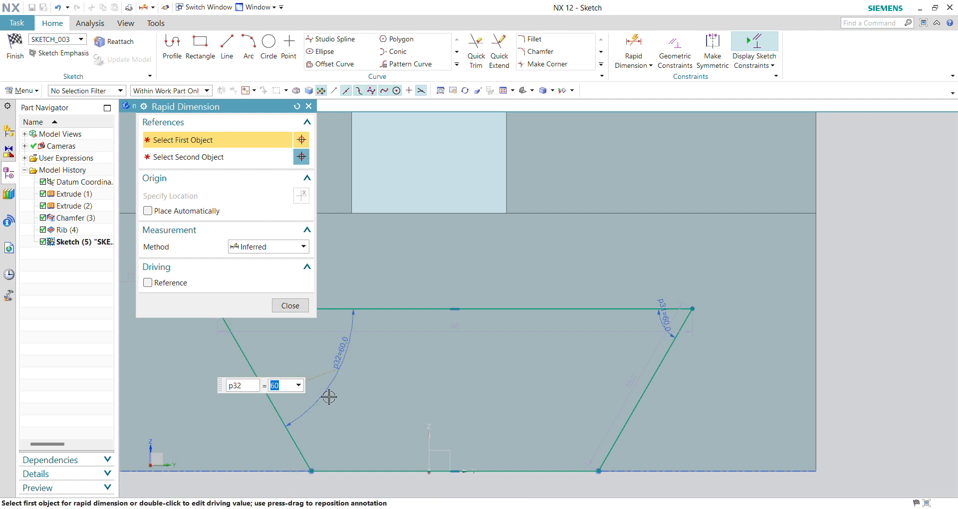
Dimension the trapezoid's height from its top line to the base's lower edge and set it to 14 mm.
scroll(481, 400, "up", 3)
scroll(564, 392, "down", 4)
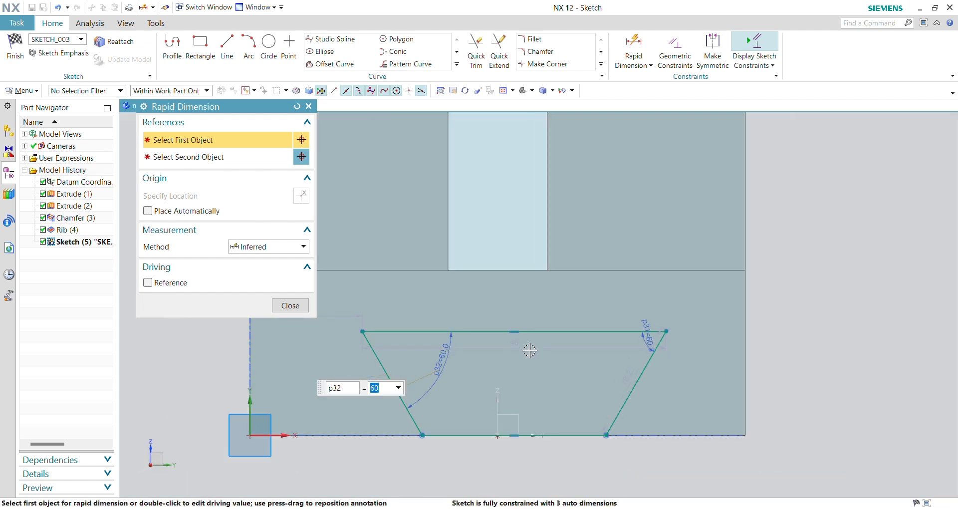
left_click(601, 331)
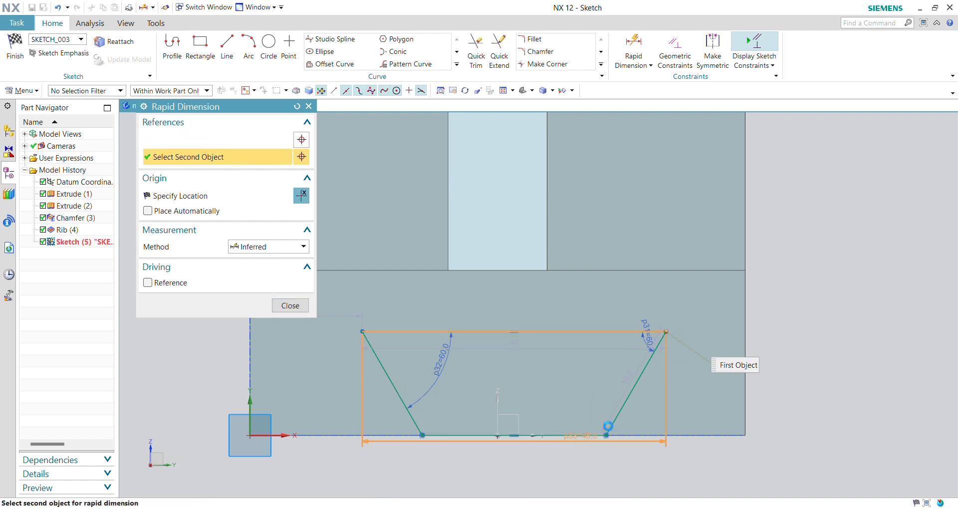
left_click(608, 425)
left_click(677, 392)
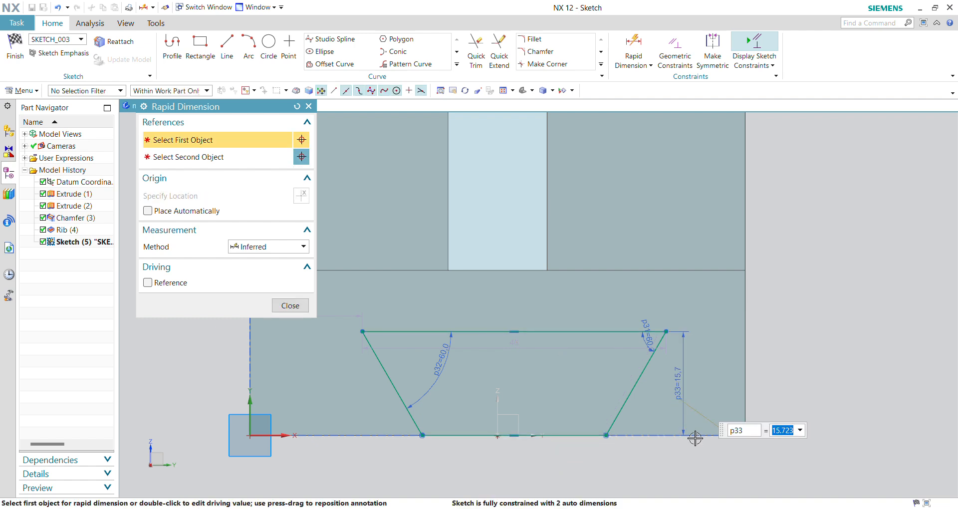
type("14")
key("Return")
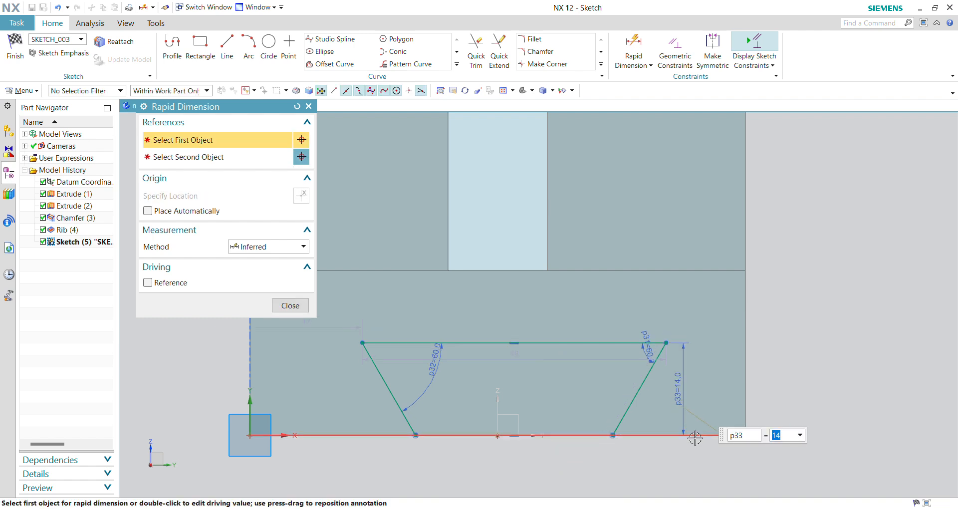
Check the slot width on the SK 15.JPG drawing and set the trapezoid's top line length to 35 mm.
left_click(509, 353)
left_click(511, 356)
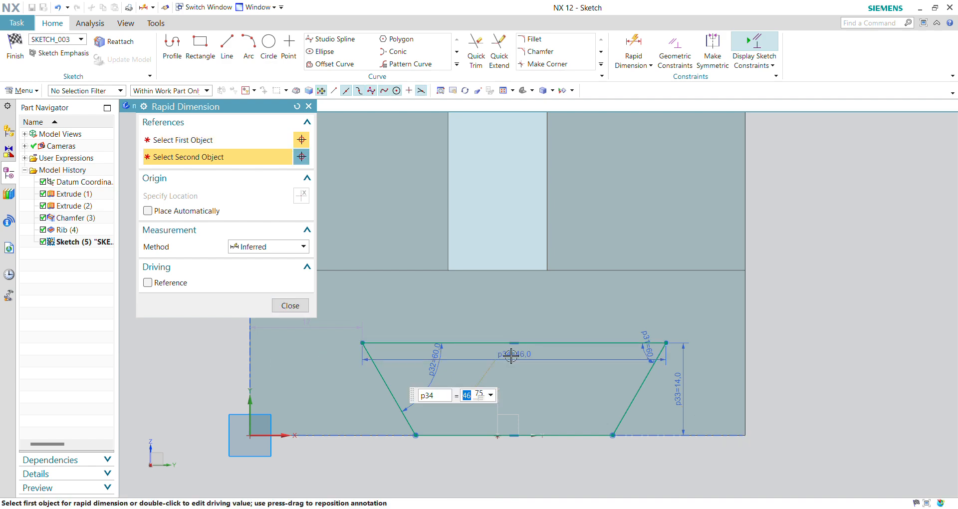
key("alt+Tab")
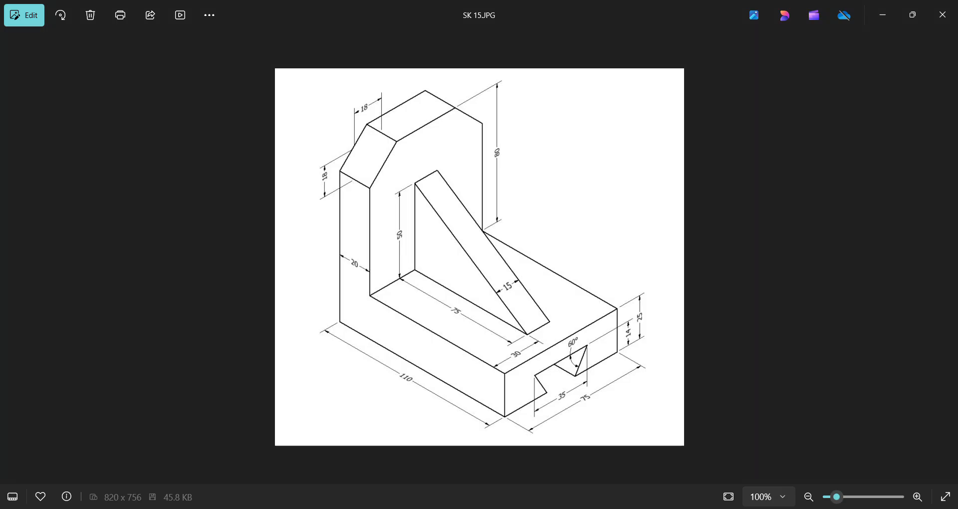
key("alt+Tab")
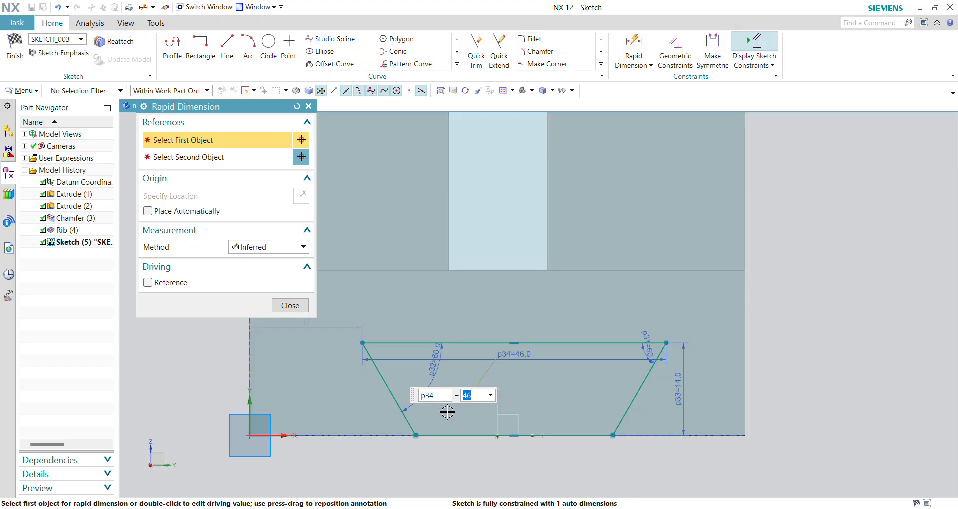
key("Return")
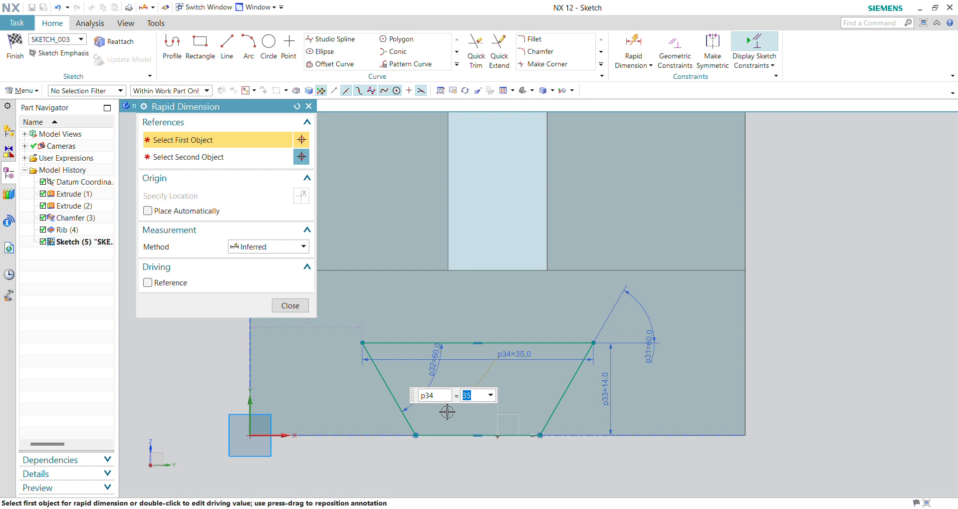
Dimension the horizontal distance from the sketch origin to the midpoint of the trapezoid's top line and set it to 75/2.
left_click(477, 343)
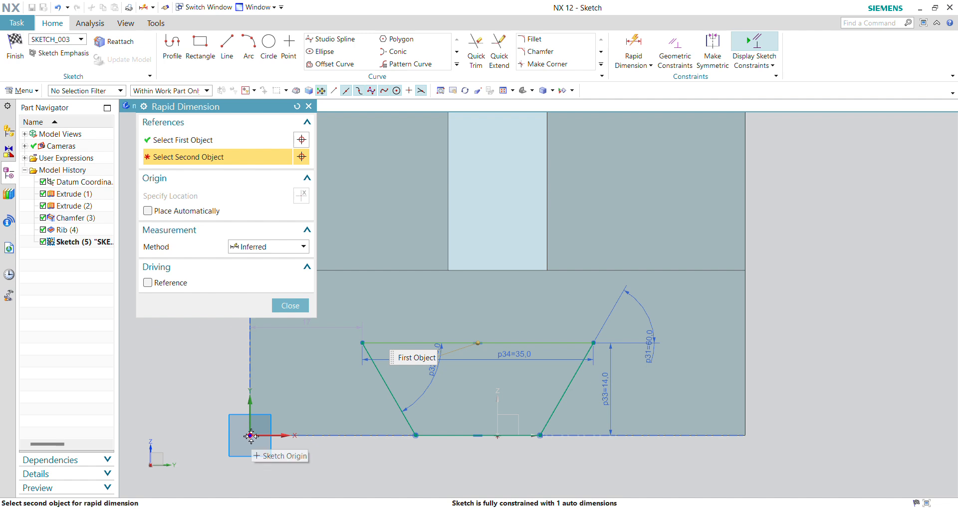
key("Escape")
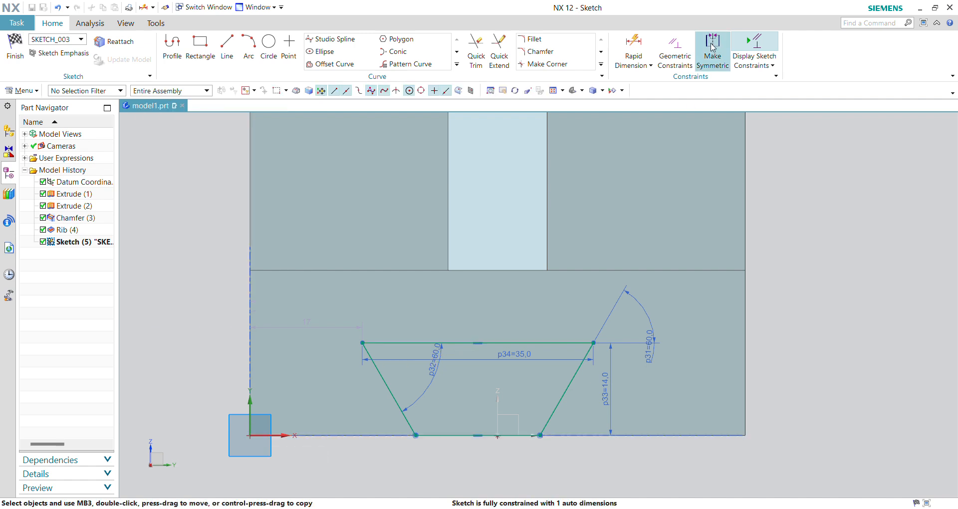
left_click(633, 45)
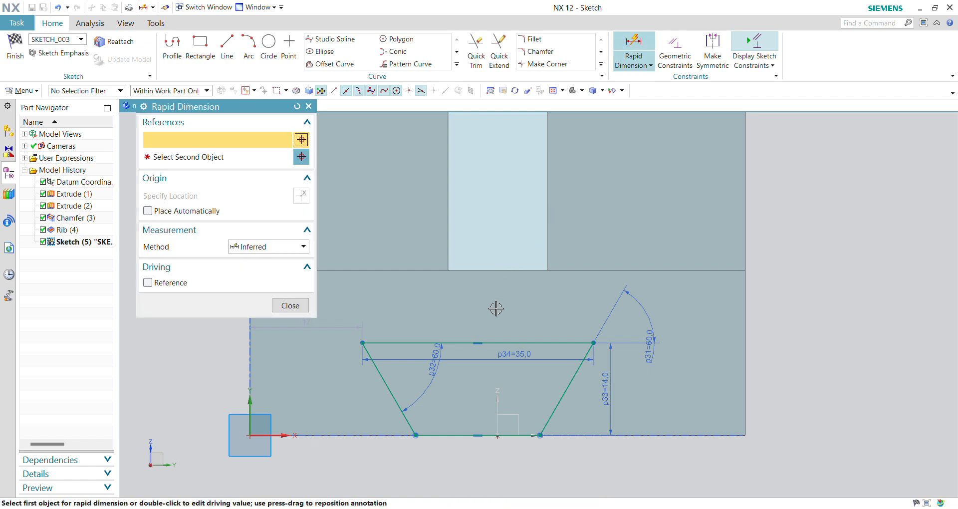
left_click(477, 342)
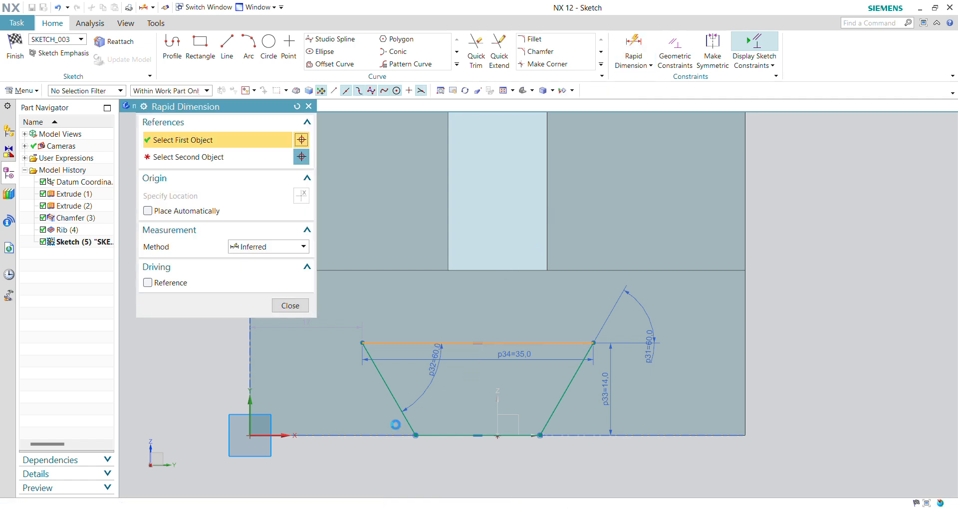
left_click(250, 435)
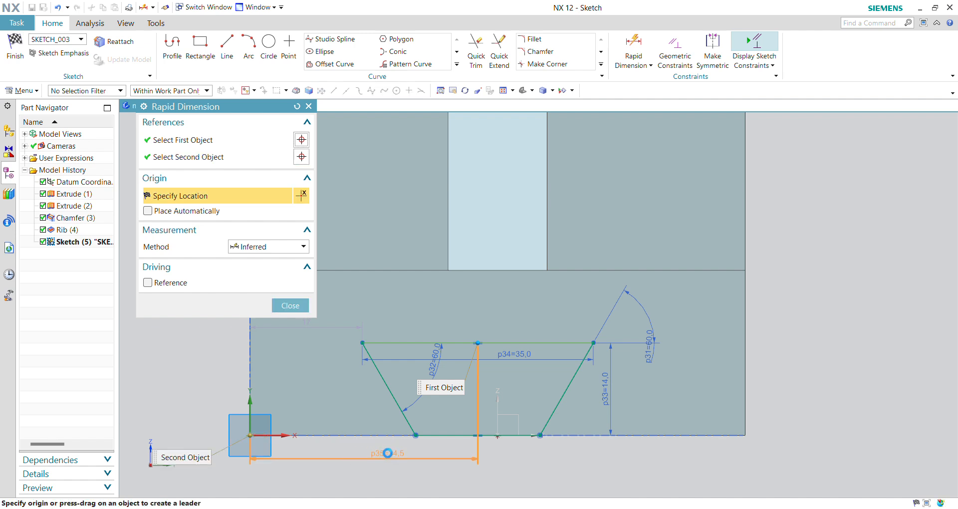
left_click(431, 470)
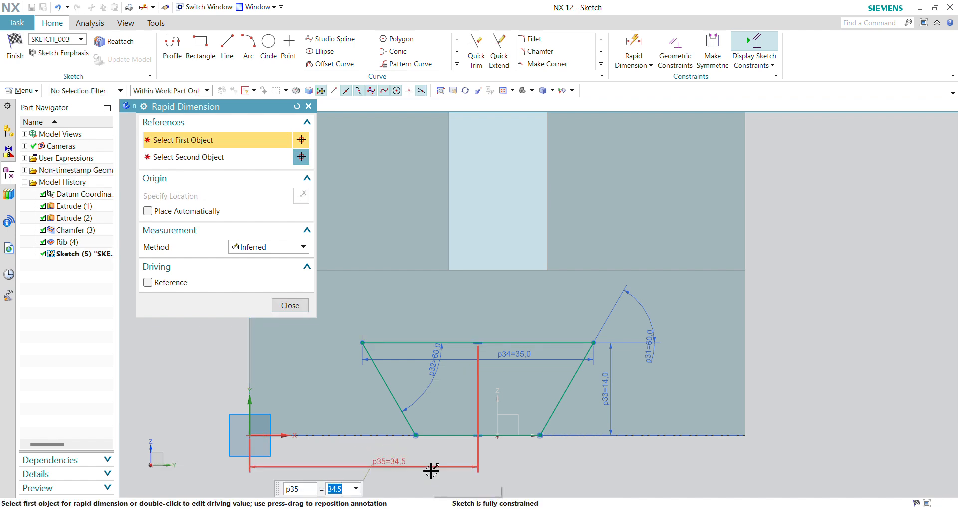
type("75/2")
key("Return")
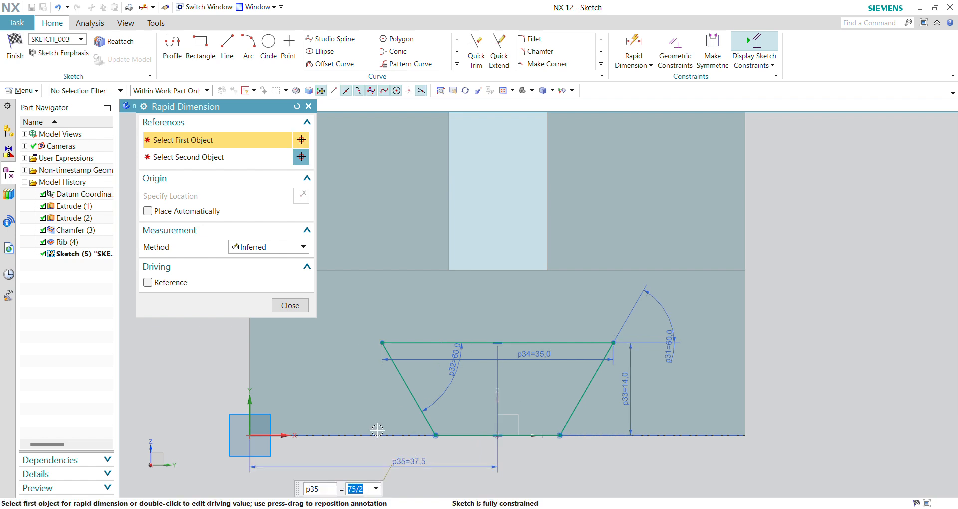
left_click(290, 305)
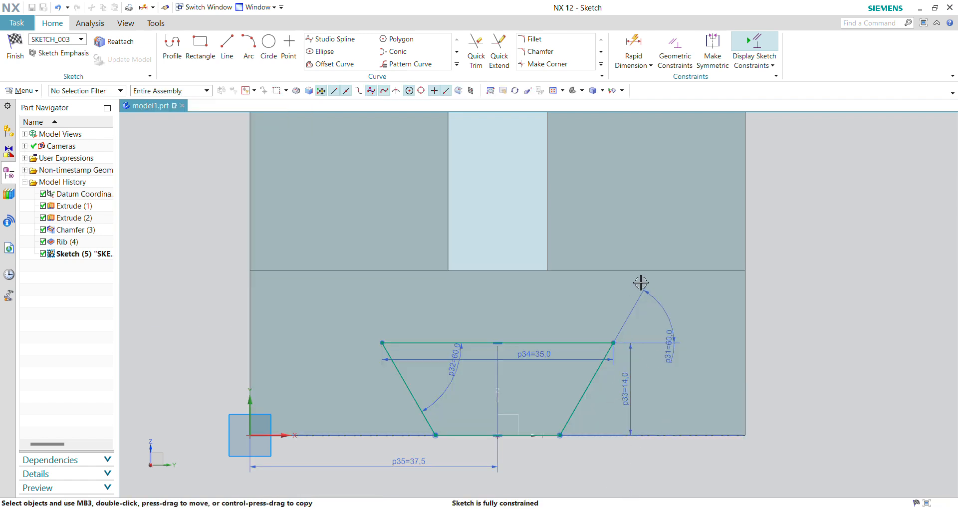
Finish the sketch and extrude the trapezoid in the reversed direction into the base, with end limit Until Next and Boolean Subtract.
left_click(24, 54)
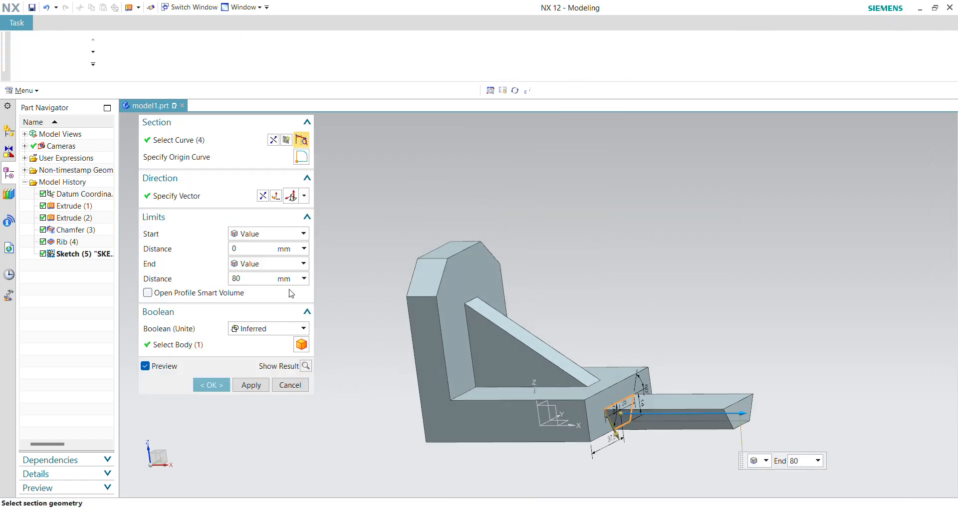
left_click(291, 329)
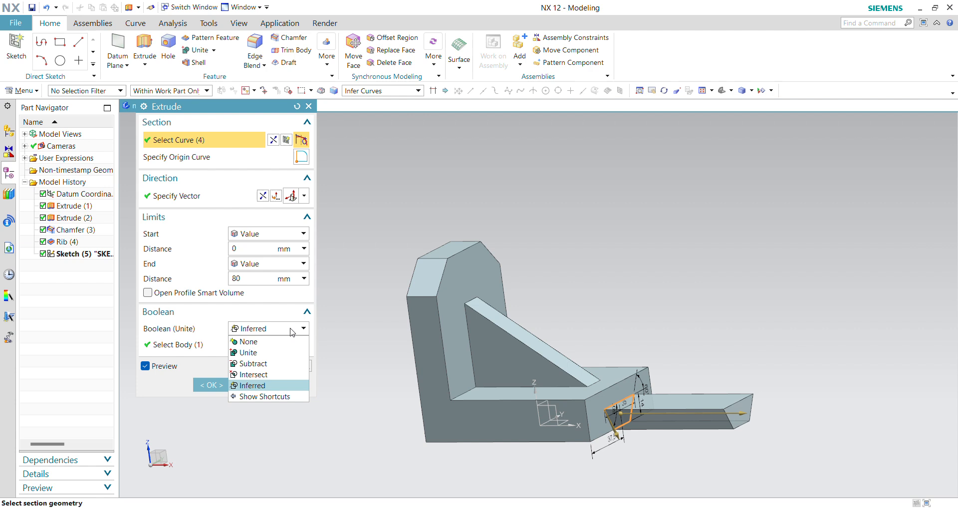
left_click(271, 364)
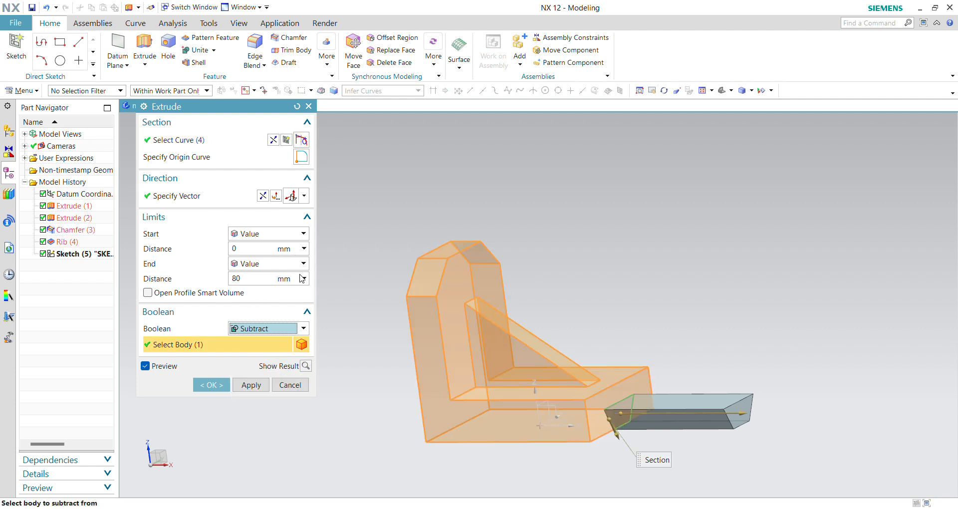
left_click(262, 195)
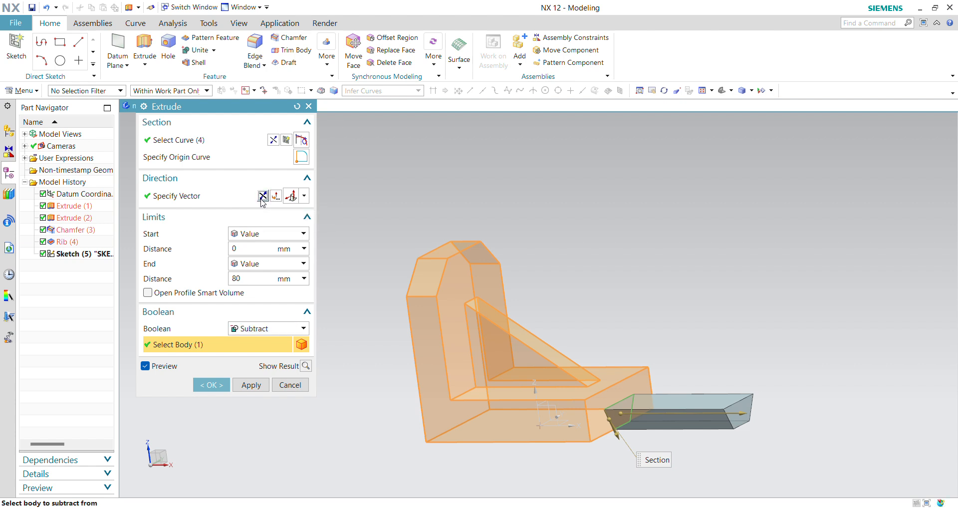
left_click(303, 279)
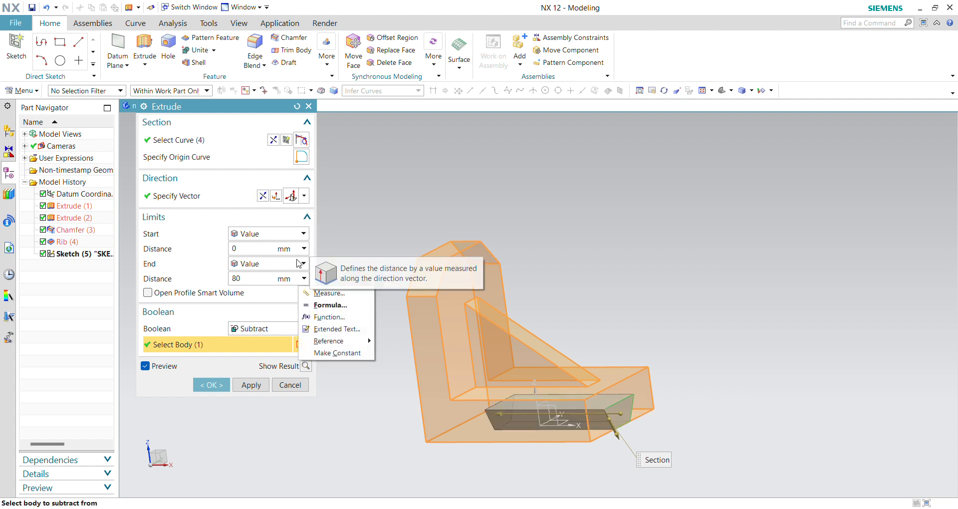
left_click(298, 264)
left_click(299, 264)
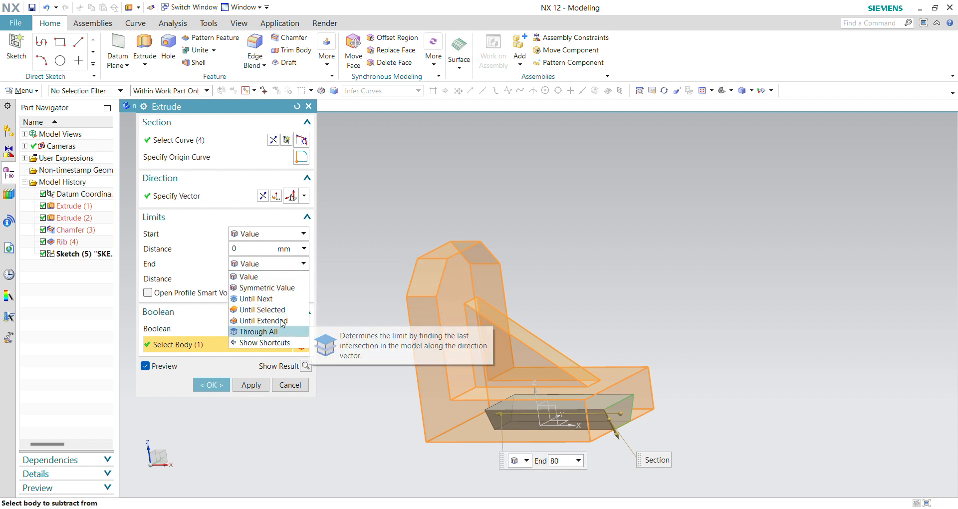
left_click(276, 298)
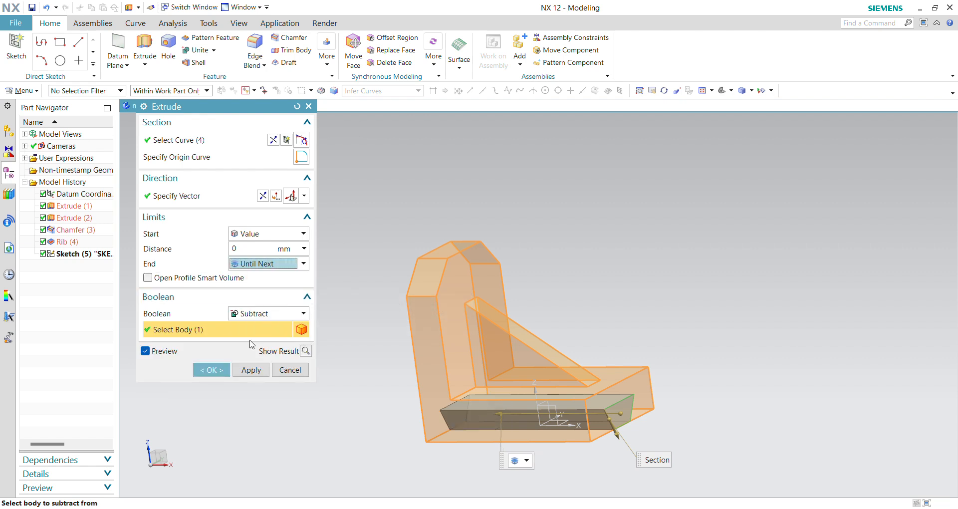
left_click(210, 384)
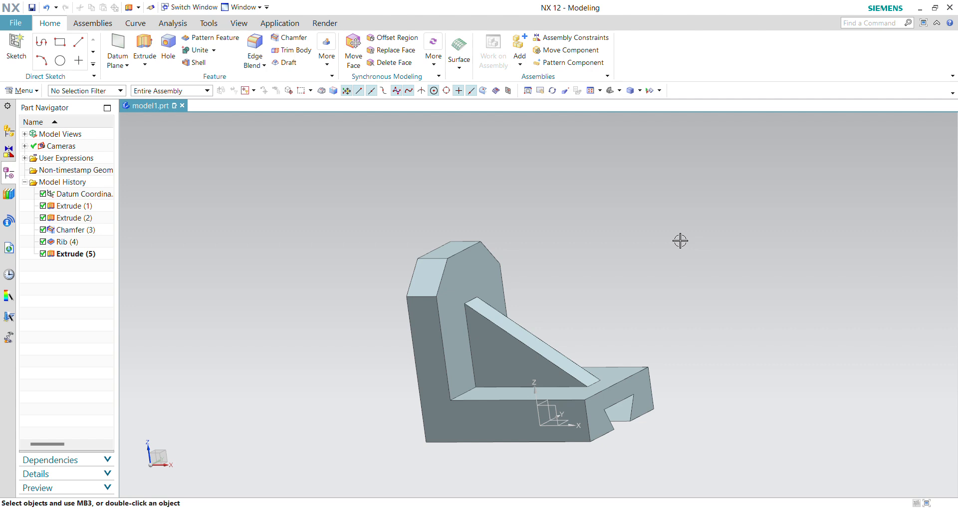
Assign the library material Steel to the bracket body.
key("End")
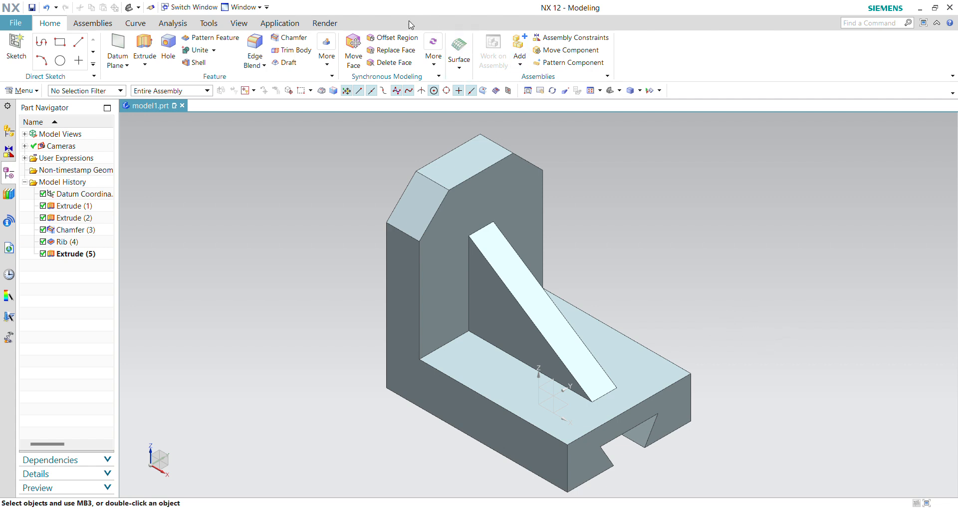
left_click(35, 92)
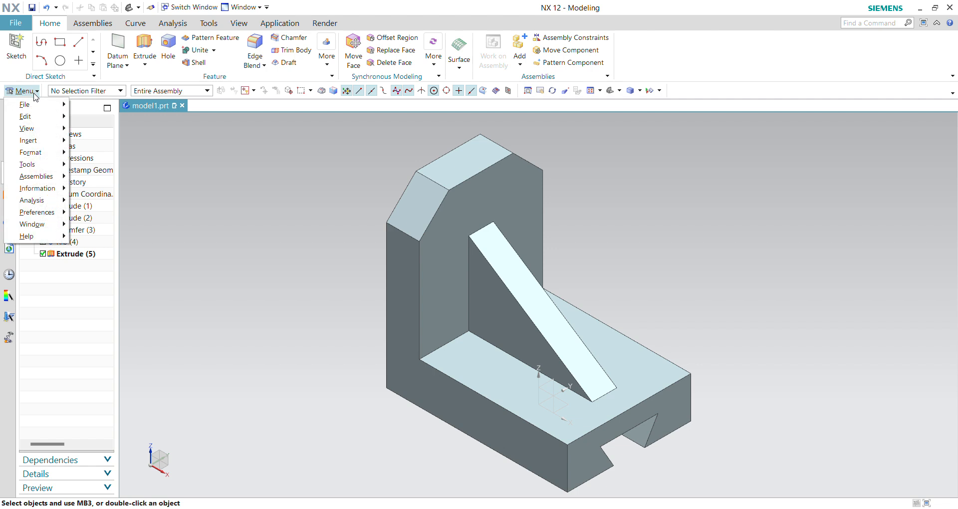
mouse_move(59, 133)
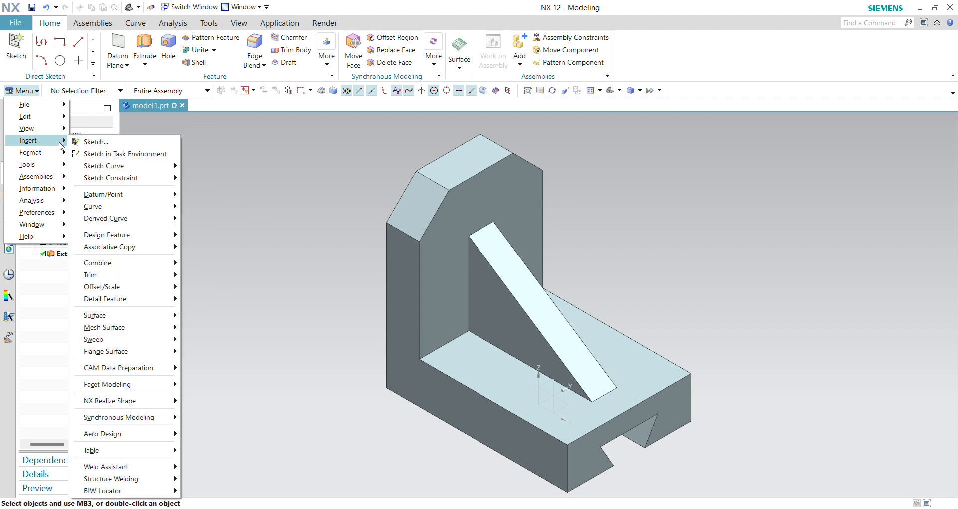
mouse_move(60, 167)
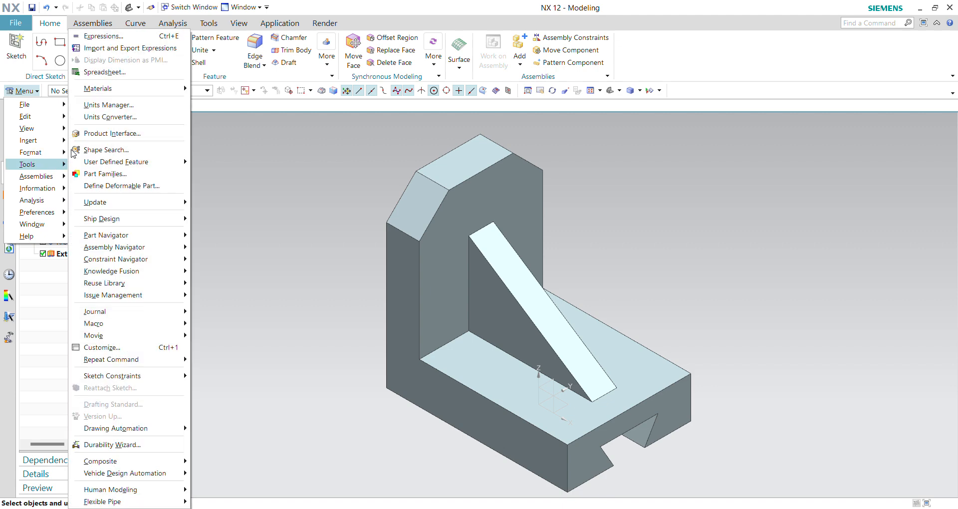
mouse_move(172, 90)
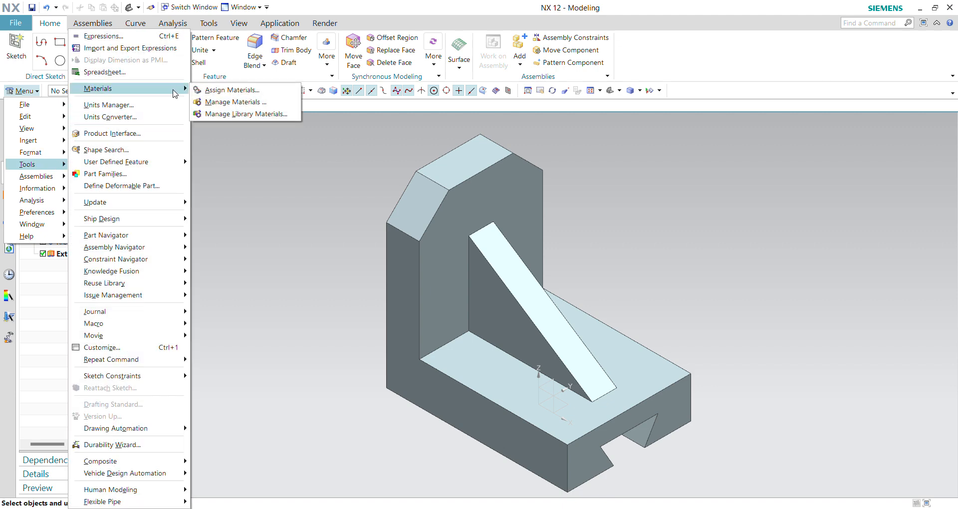
left_click(248, 91)
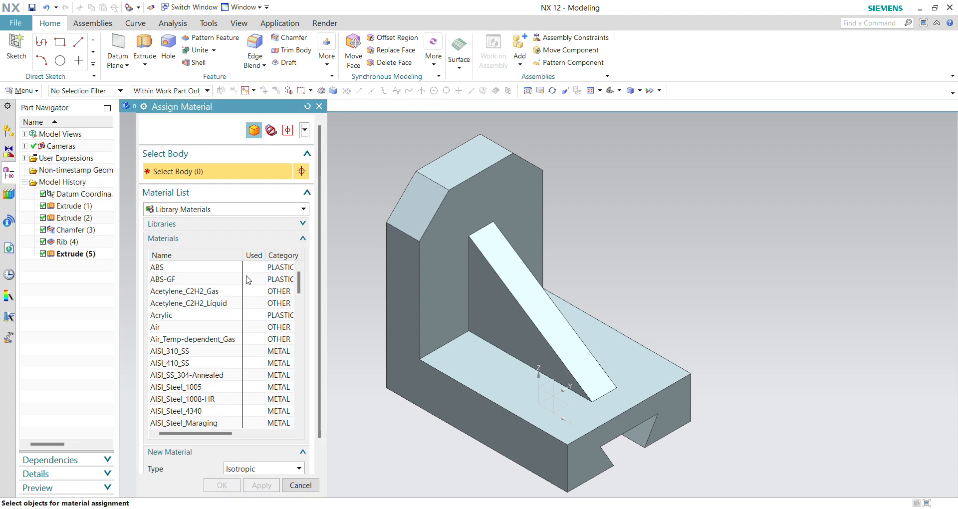
scroll(252, 314, "down", 8)
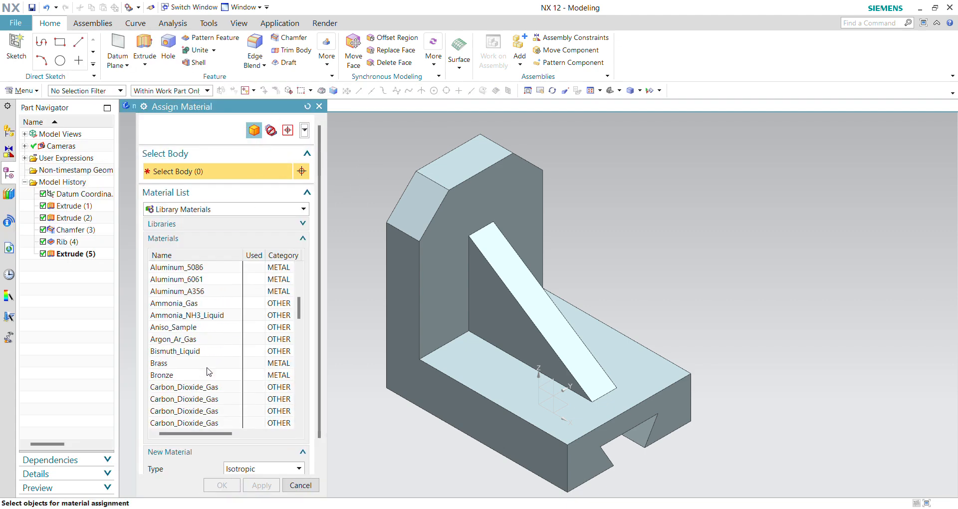
scroll(208, 372, "down", 3)
scroll(209, 371, "down", 9)
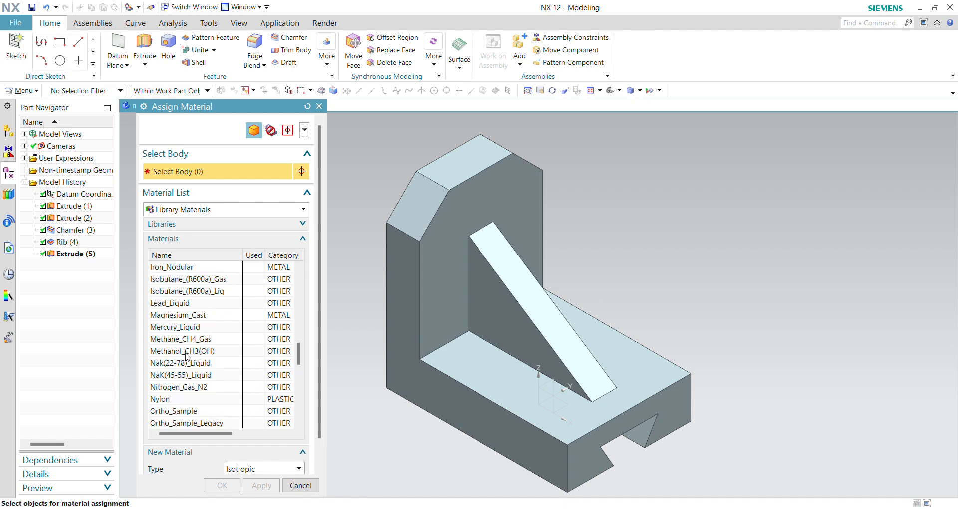
scroll(197, 364, "down", 1)
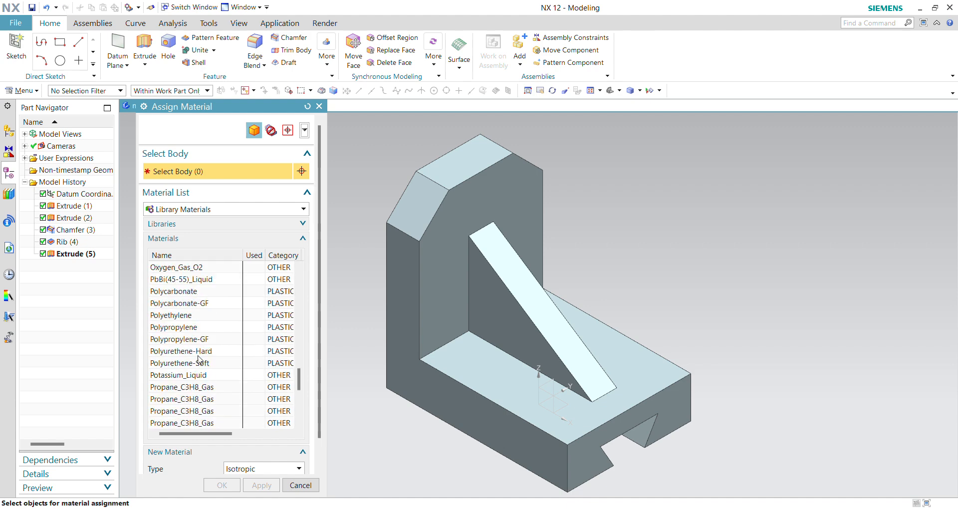
scroll(199, 358, "down", 6)
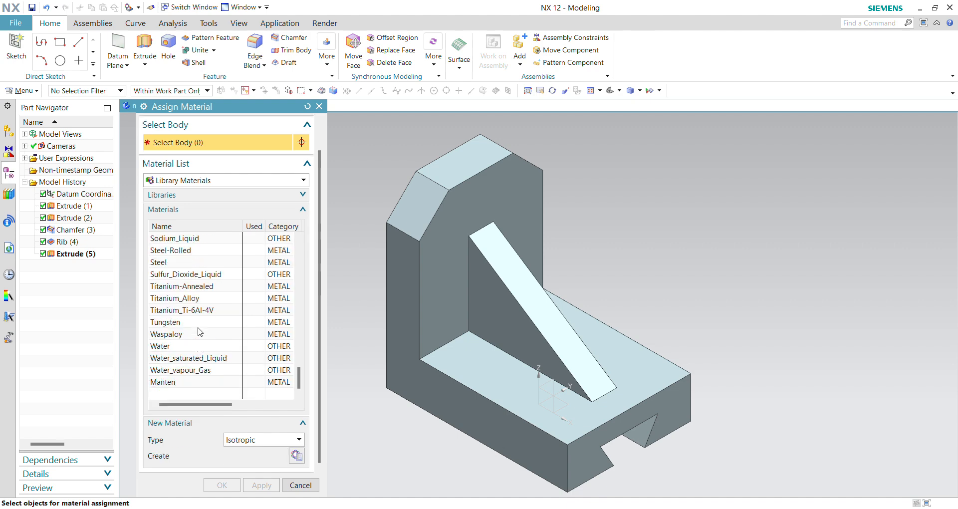
left_click(170, 263)
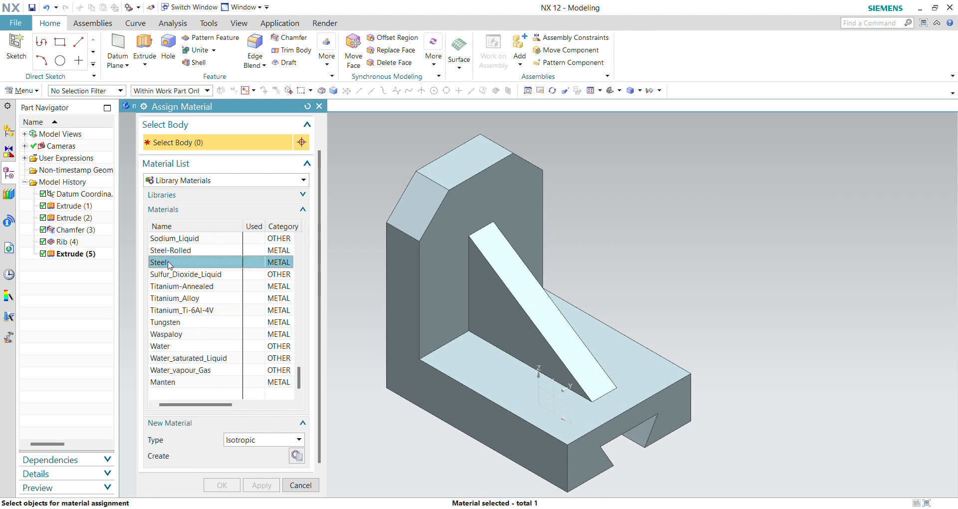
left_click(566, 430)
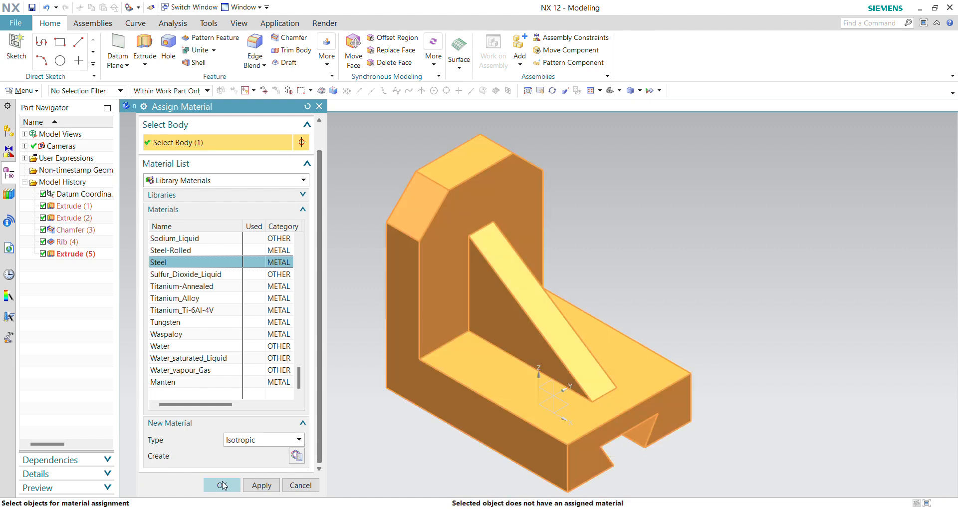
left_click(223, 485)
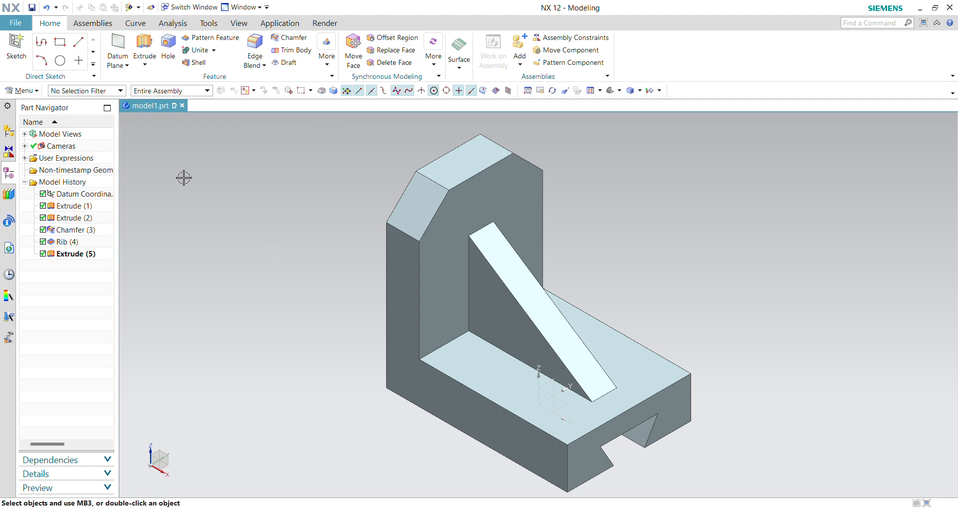
Change the bracket body's display color to Deep Green from the Vibrant palette.
left_click(22, 90)
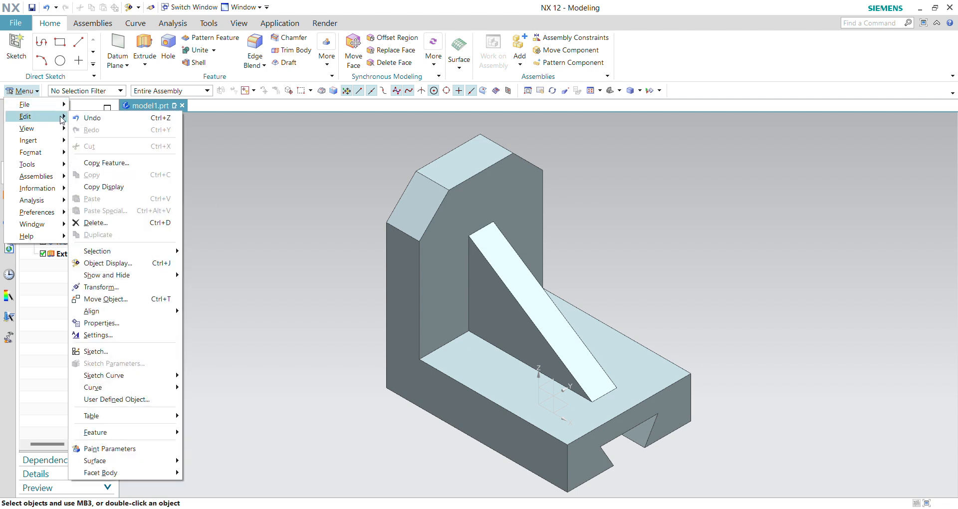
left_click(133, 262)
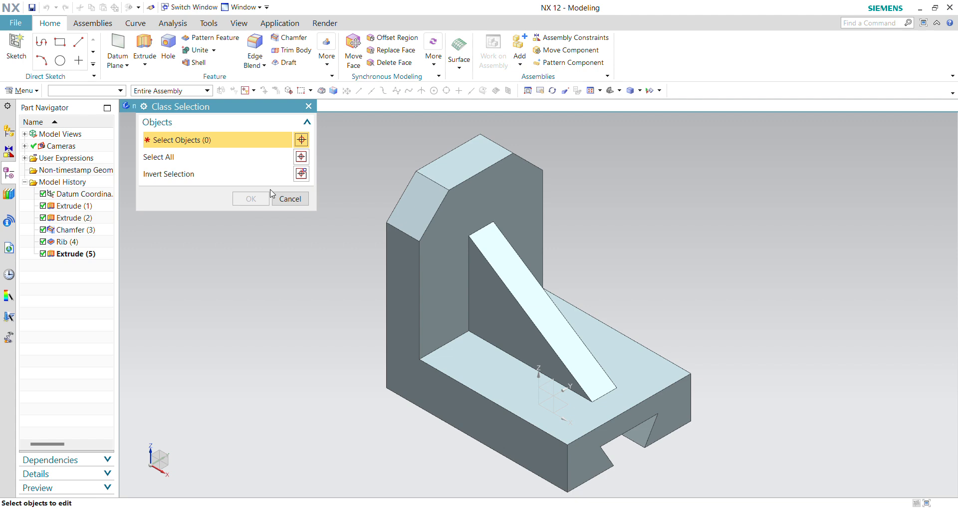
left_click(426, 243)
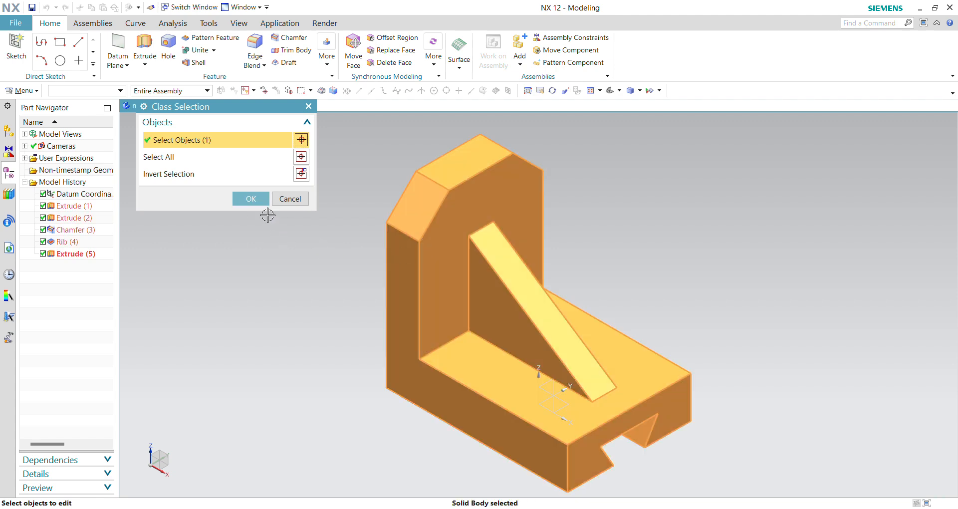
left_click(250, 198)
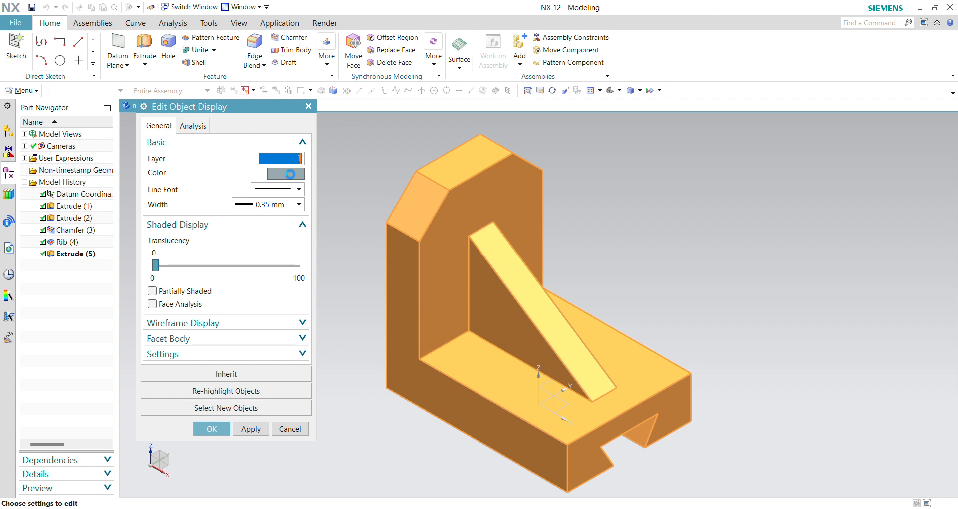
left_click(290, 174)
scroll(241, 411, "down", 2)
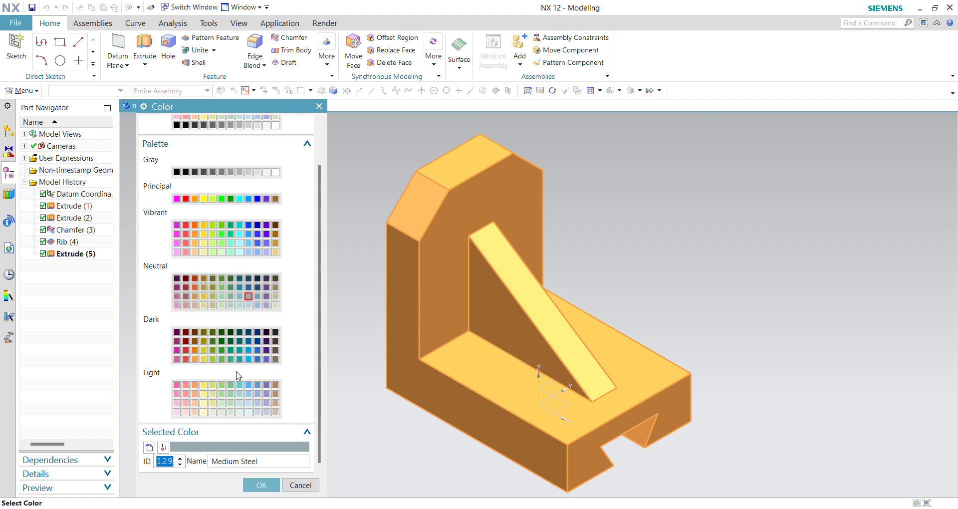
scroll(239, 375, "up", 1)
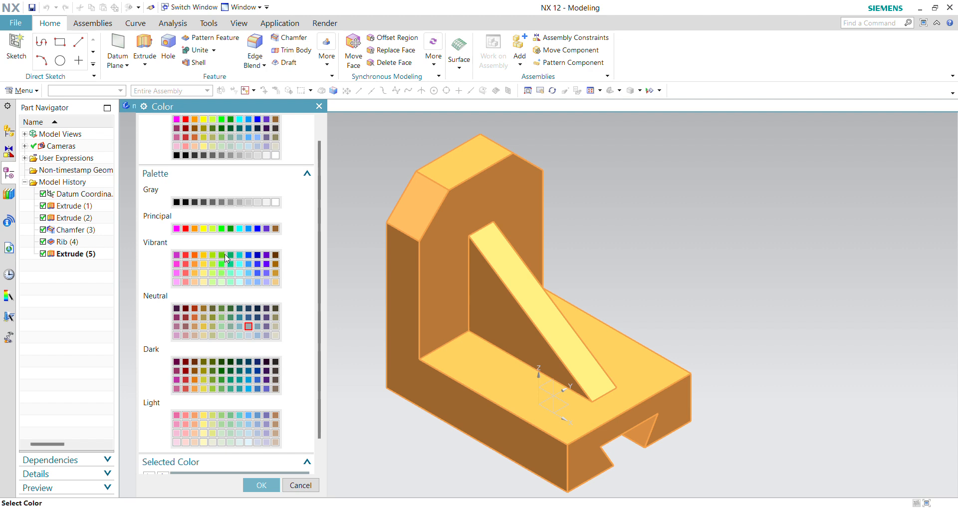
left_click(255, 485)
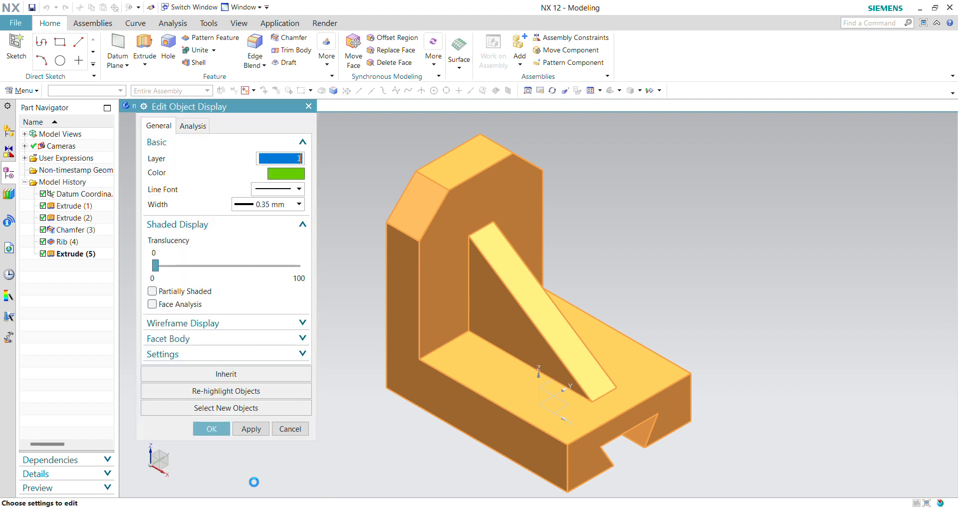
left_click(220, 430)
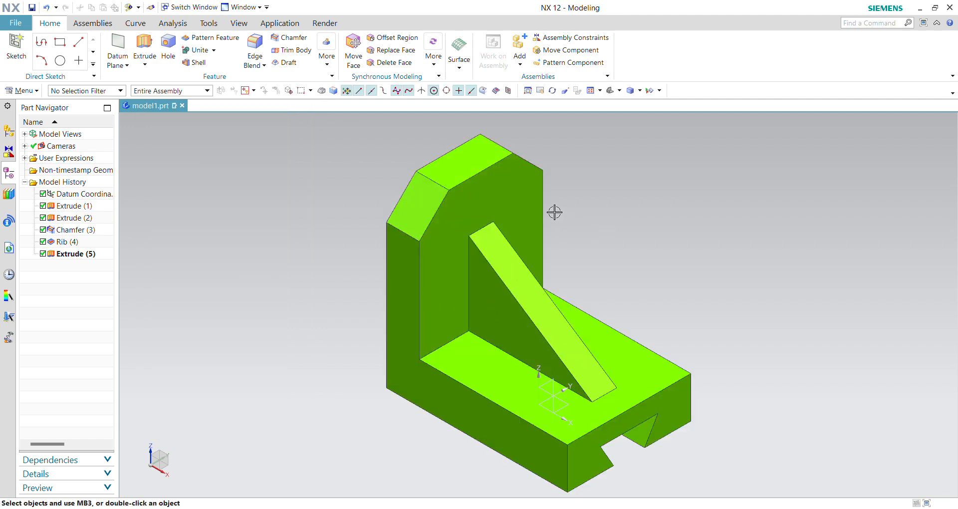
Change the bracket body's display color to Medium Salmon (ID 110) from the Light palette.
left_click(30, 94)
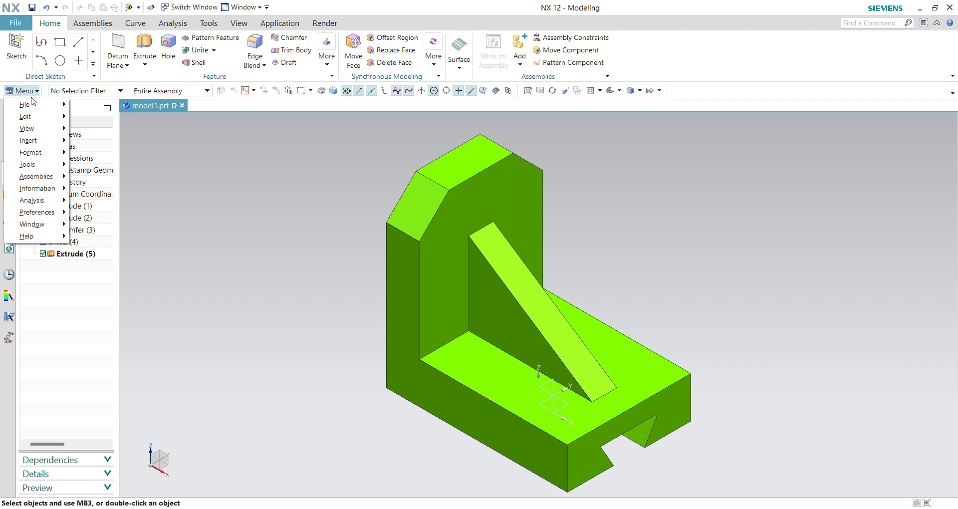
mouse_move(63, 118)
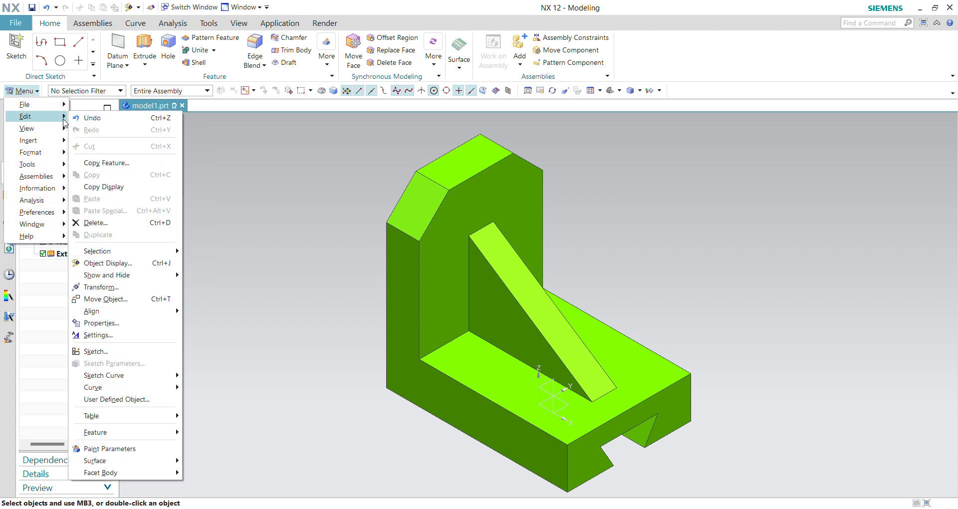
left_click(136, 262)
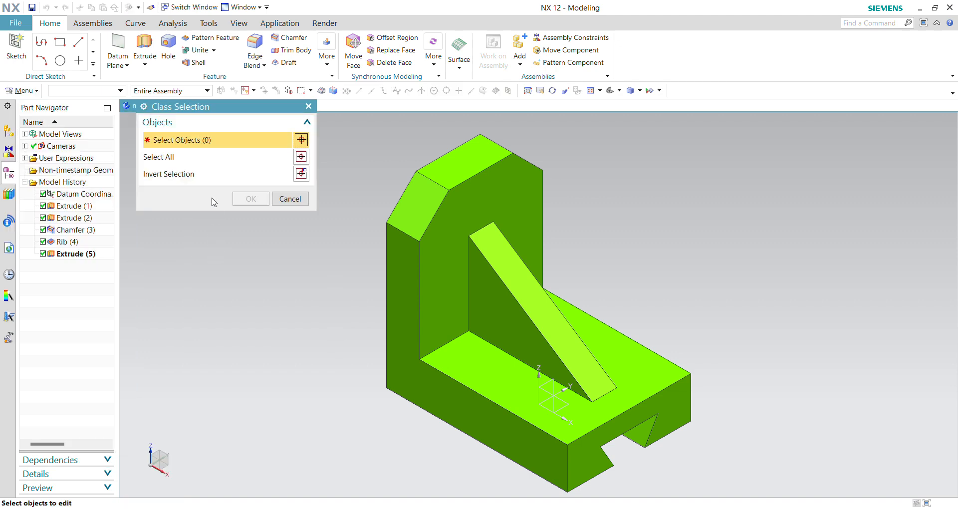
left_click(409, 248)
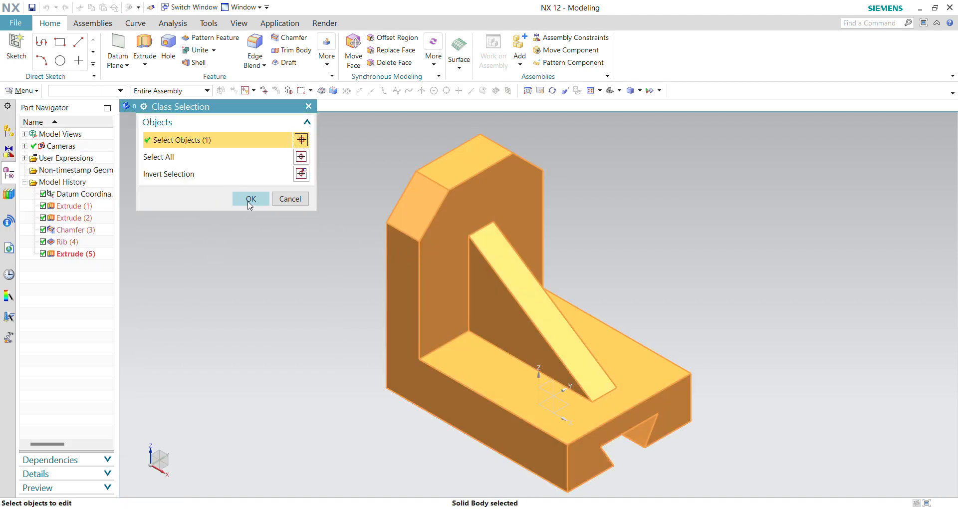
left_click(250, 198)
left_click(286, 174)
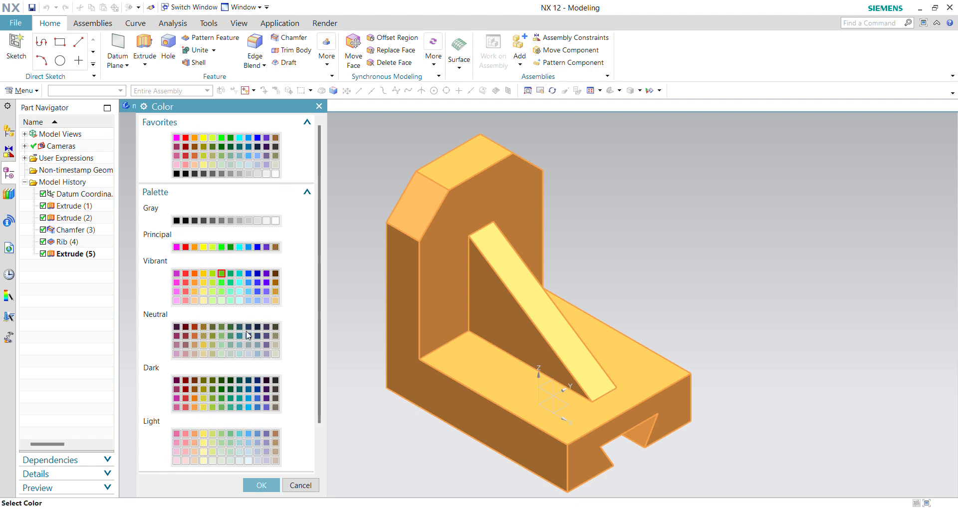
scroll(239, 339, "down", 2)
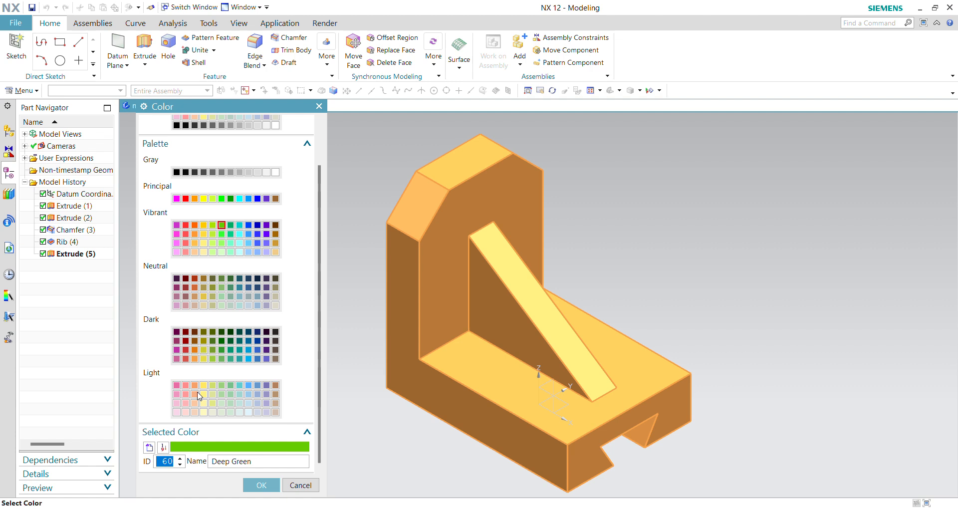
left_click(185, 395)
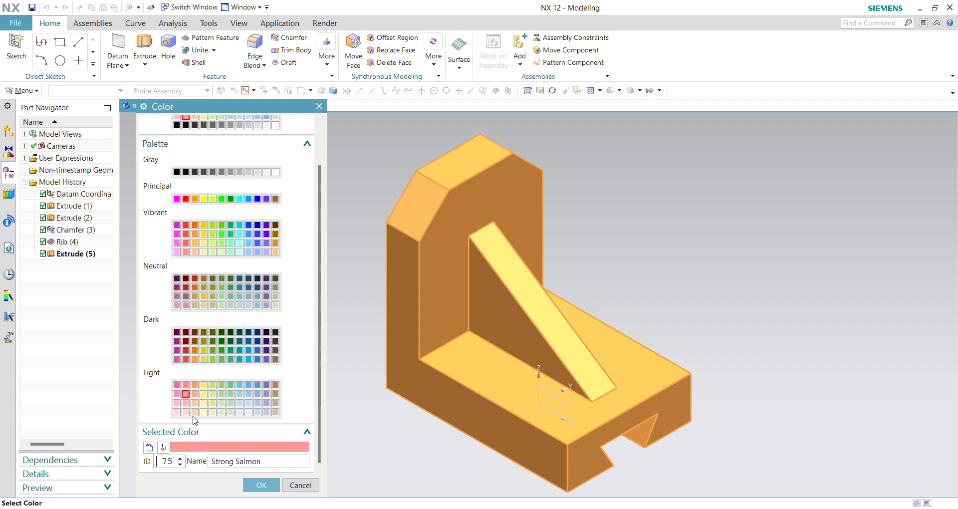
left_click(185, 403)
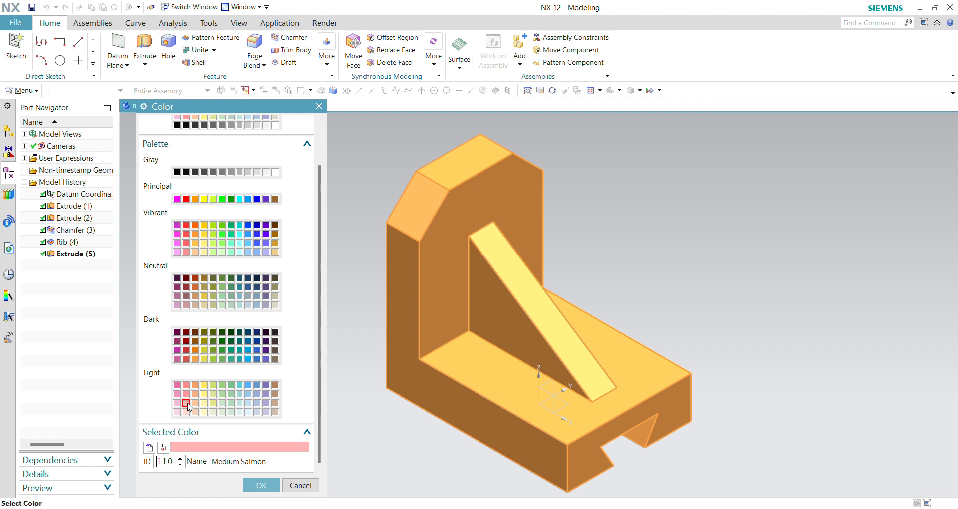
left_click(254, 484)
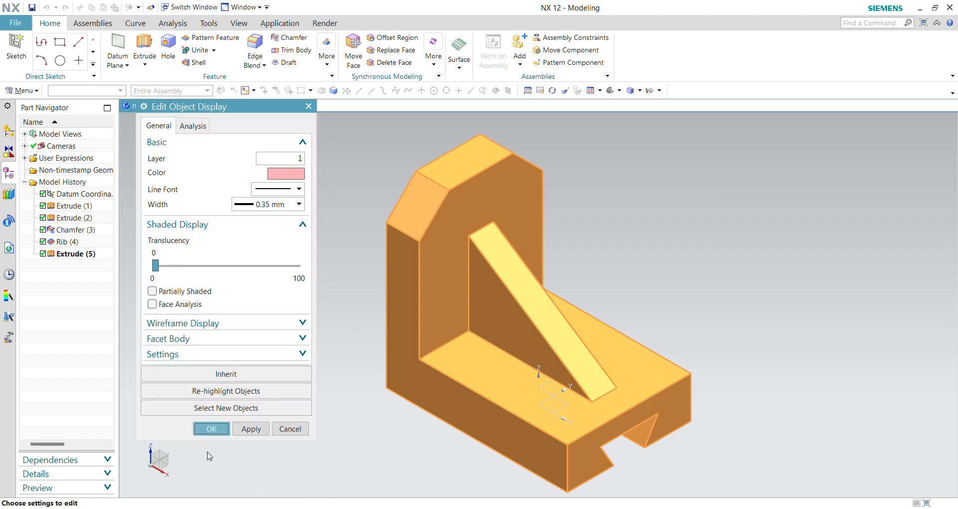
left_click(211, 432)
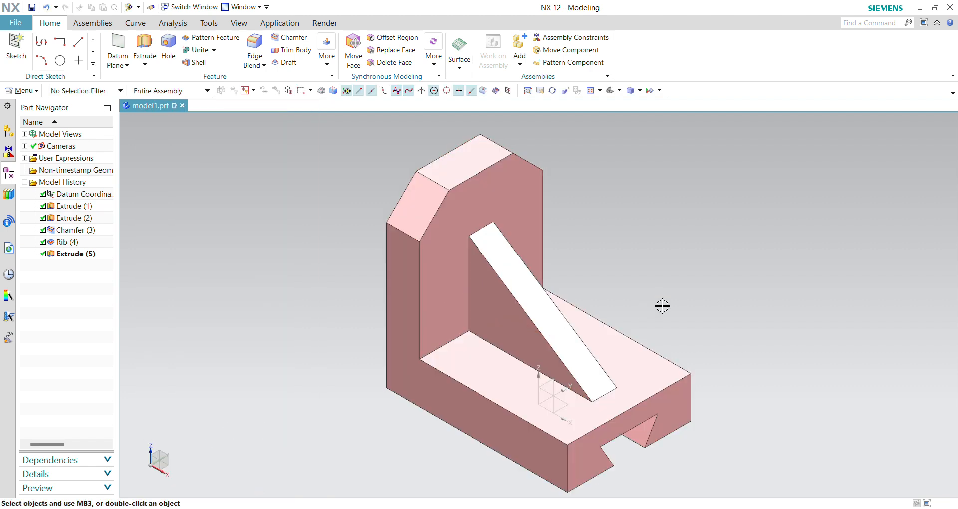
right_click(679, 280)
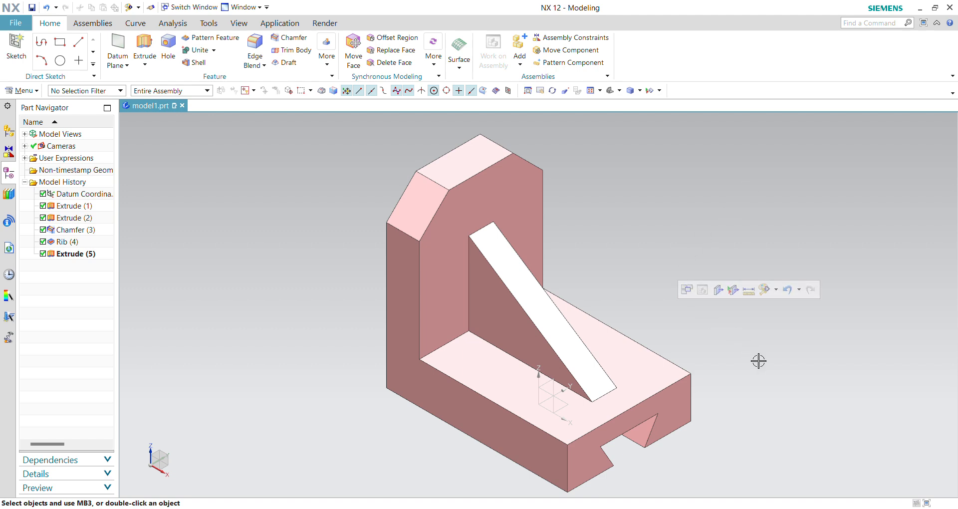
middle_click_drag(719, 378, 708, 363)
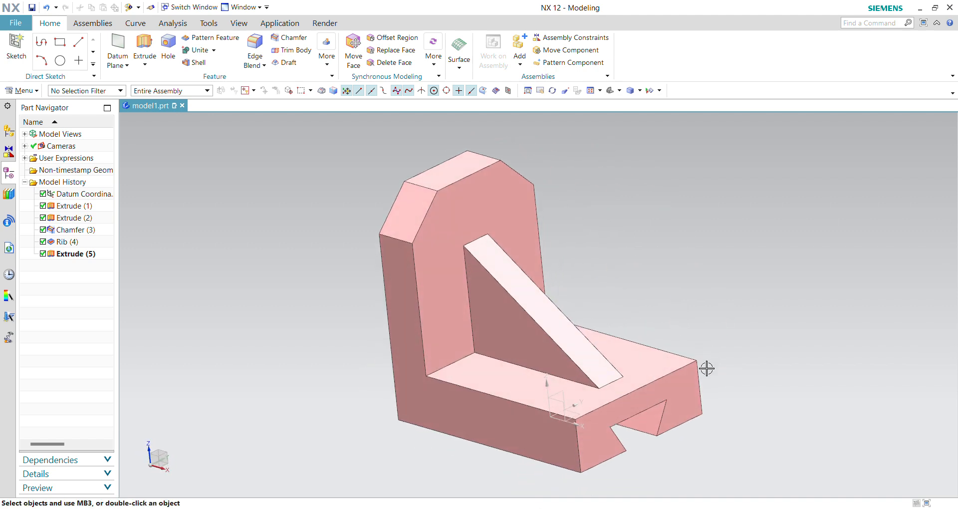